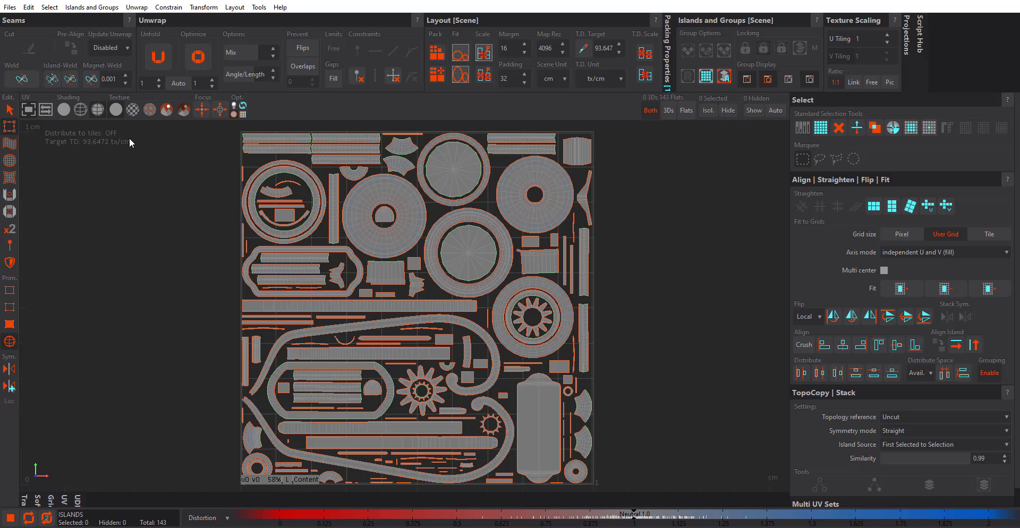
Show the lantern model in the 3D view with the checker texture and raise the U tiling to 25.
click(45, 109)
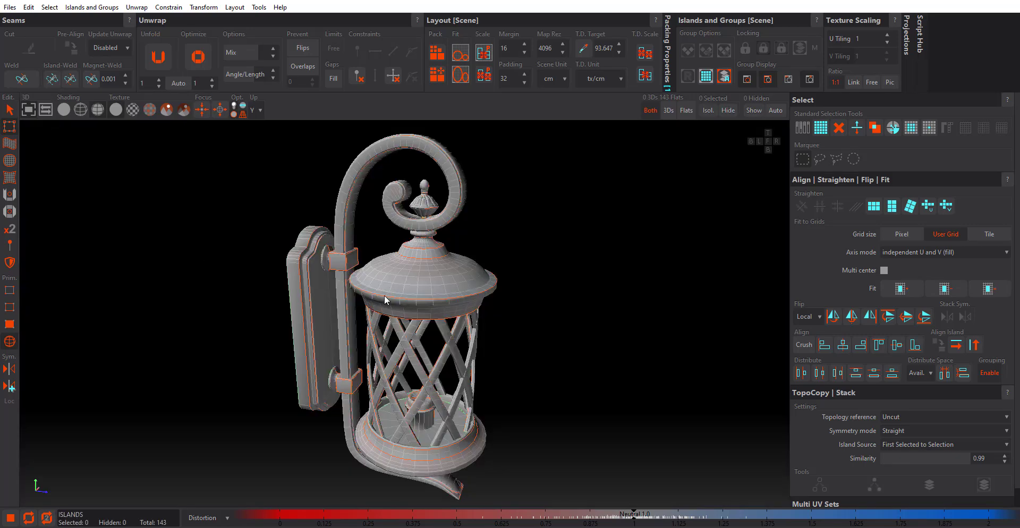
alt+middle_drag(393, 296, 385, 299)
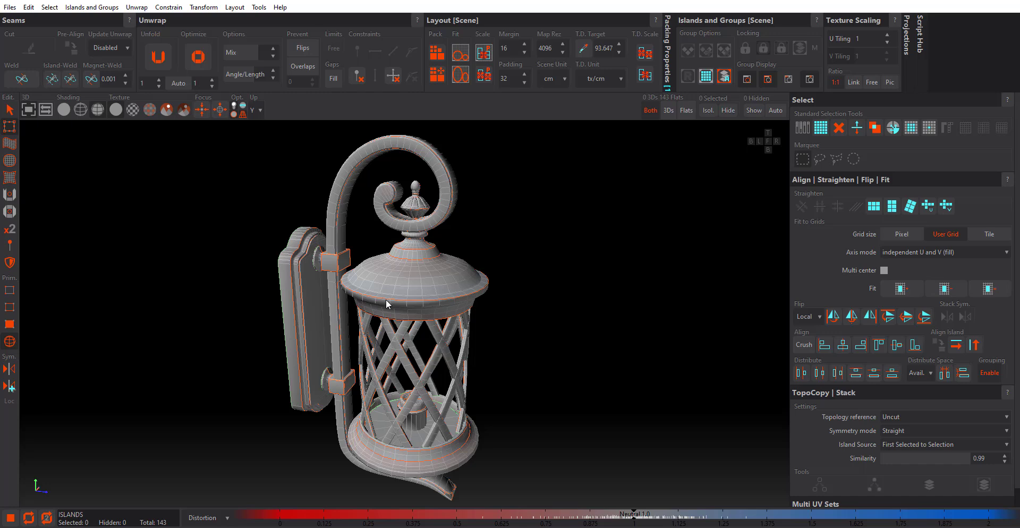
click(133, 110)
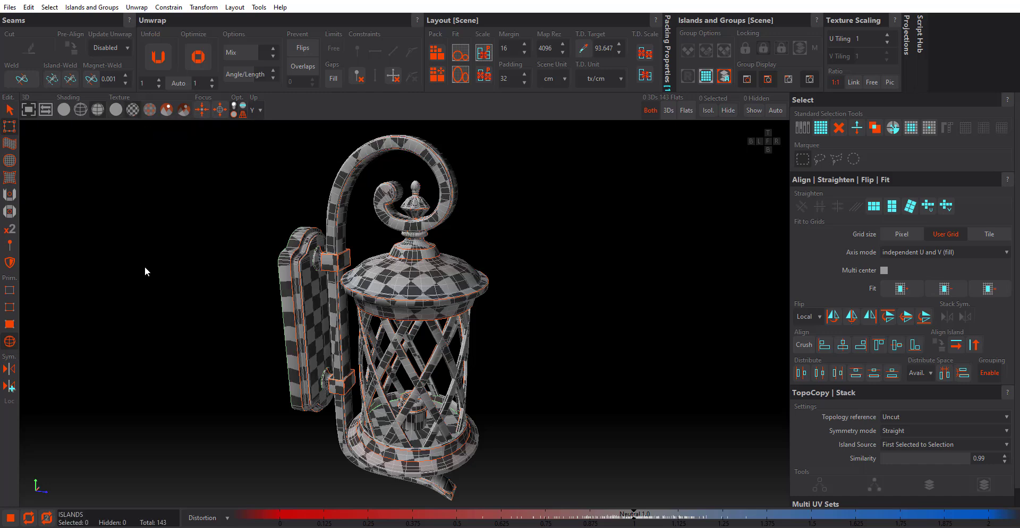
click(885, 36)
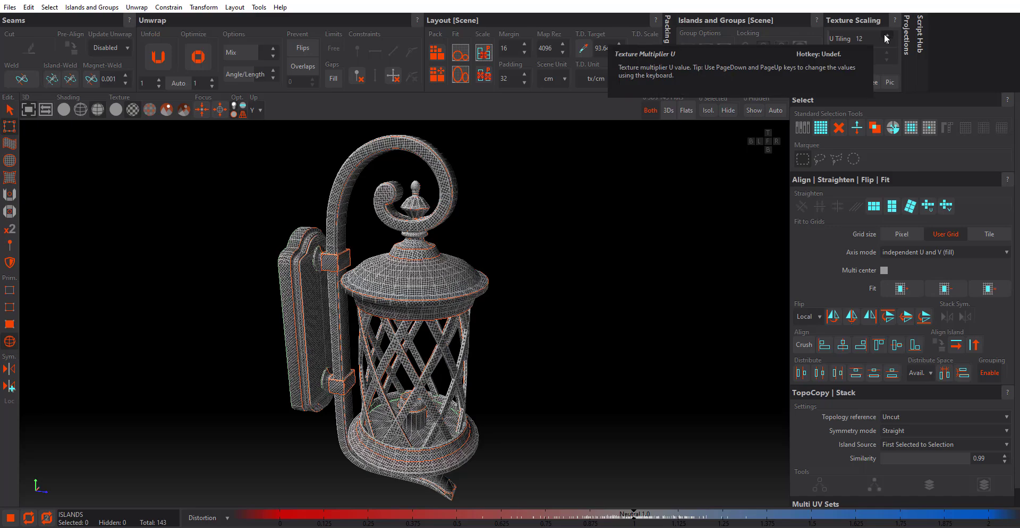
click(886, 36)
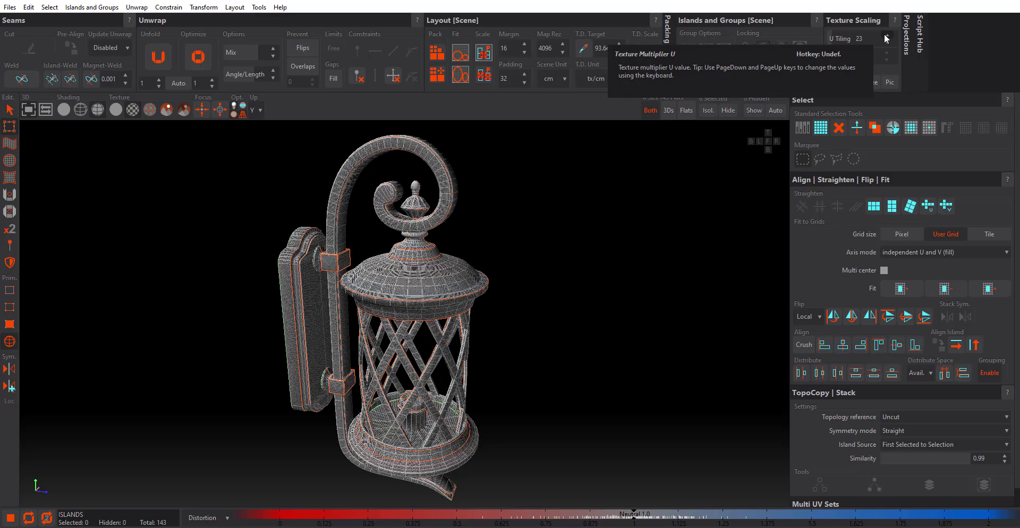
click(885, 36)
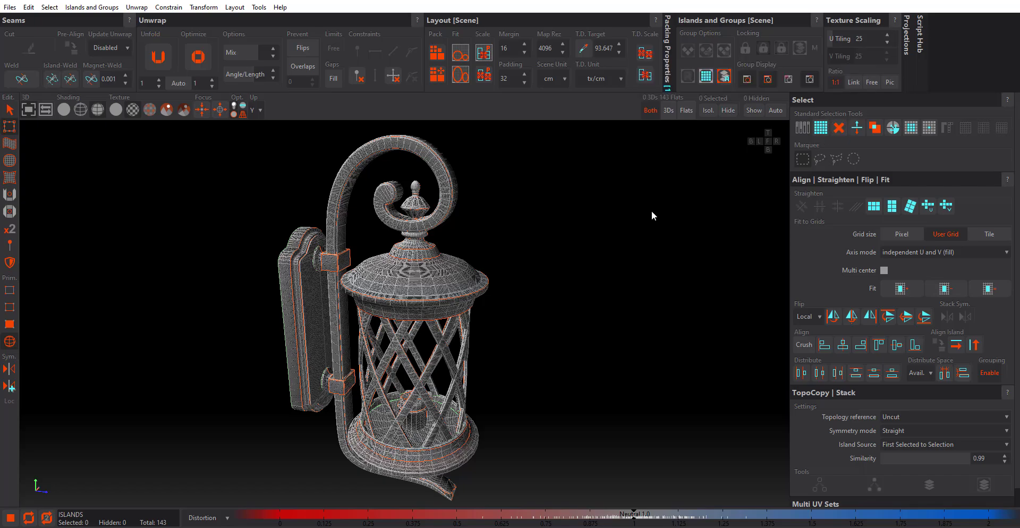
Inspect the checker pattern on the lantern roof up close and show the 3D and UV views side by side.
scroll(457, 288, up, 6)
scroll(405, 295, up, 5)
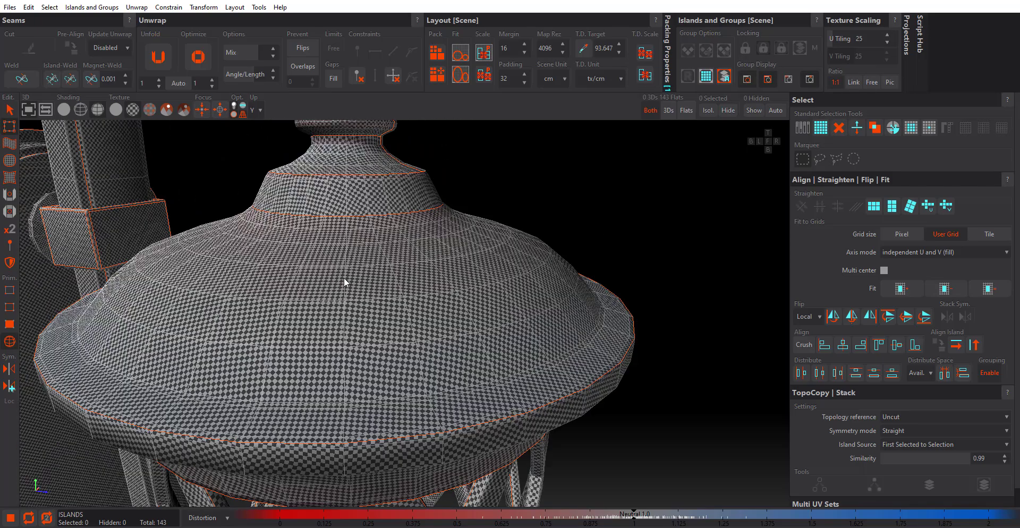
scroll(429, 253, up, 2)
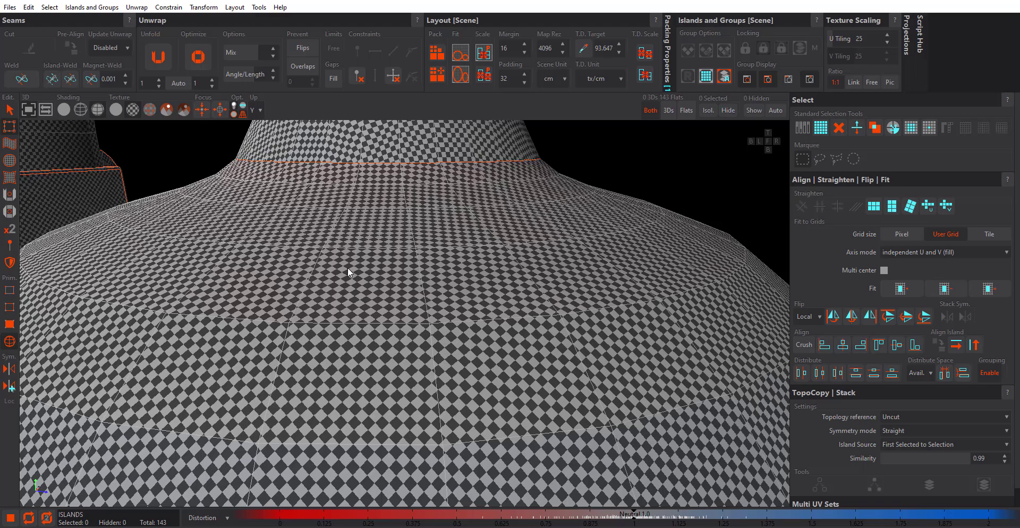
scroll(362, 284, down, 10)
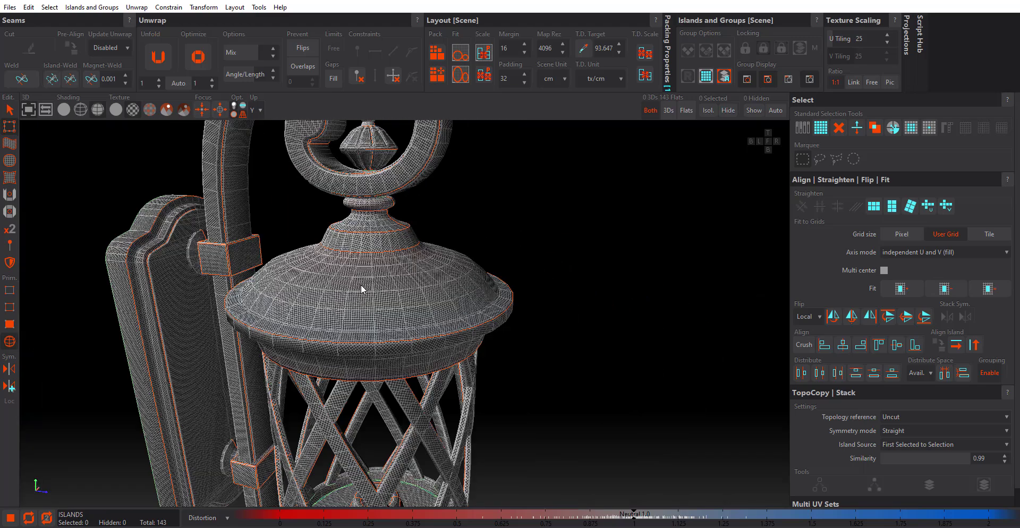
middle_drag(377, 310, 307, 315)
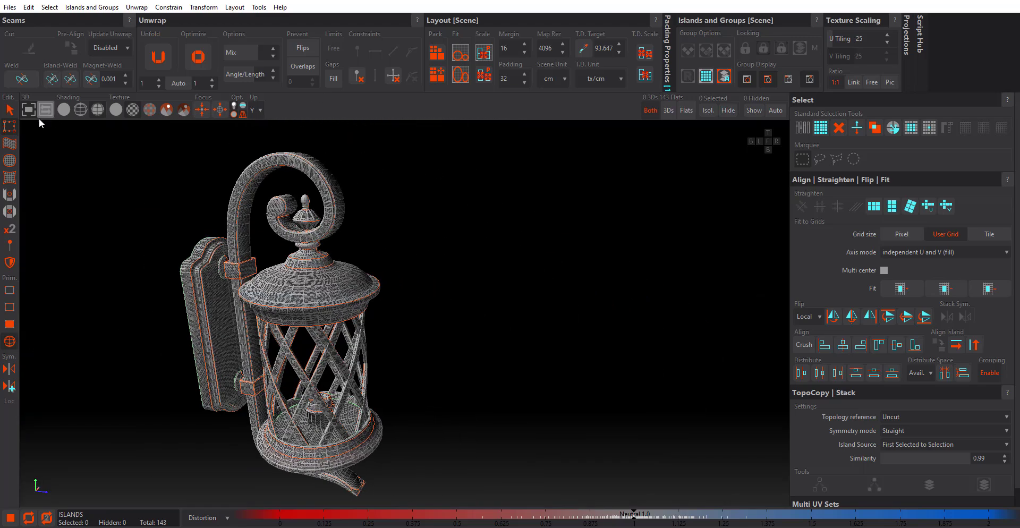
click(50, 106)
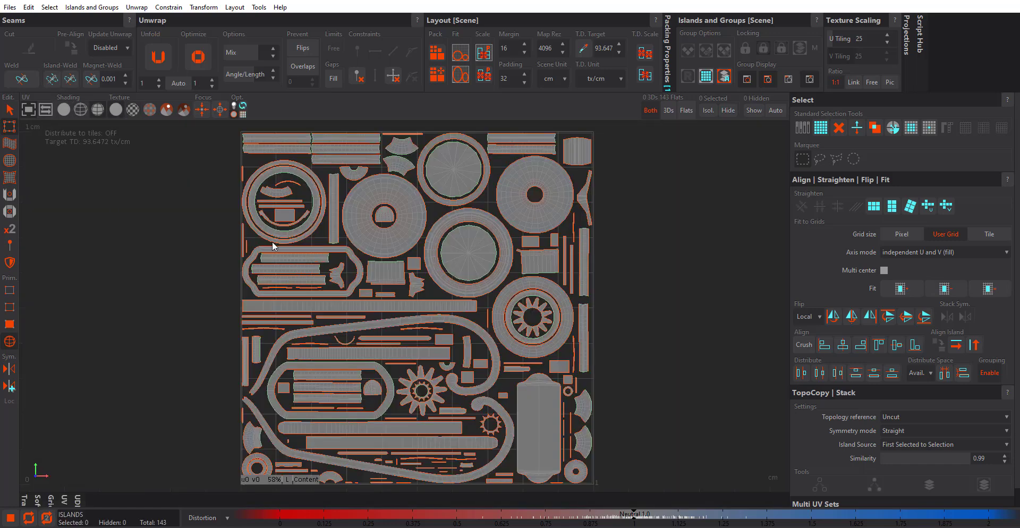
click(40, 109)
click(29, 110)
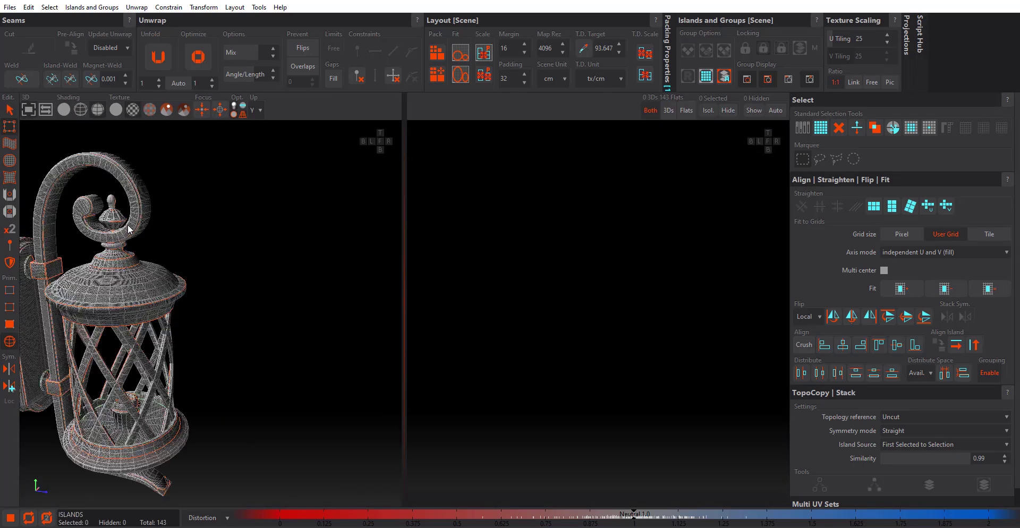
Select the ring-shaped UV island of the lantern roof and shrink it to about 6.7% of the target texel density.
click(569, 240)
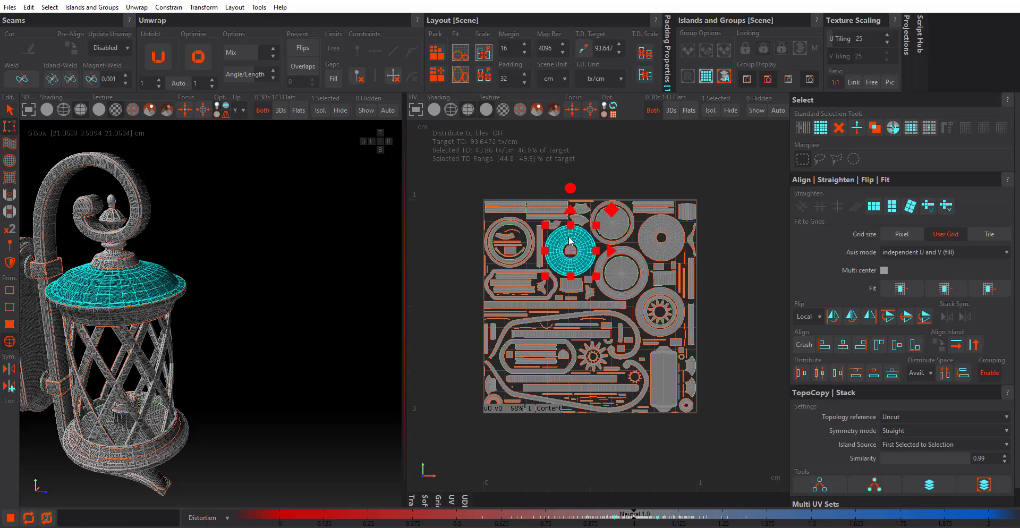
scroll(572, 261, up, 2)
key(f)
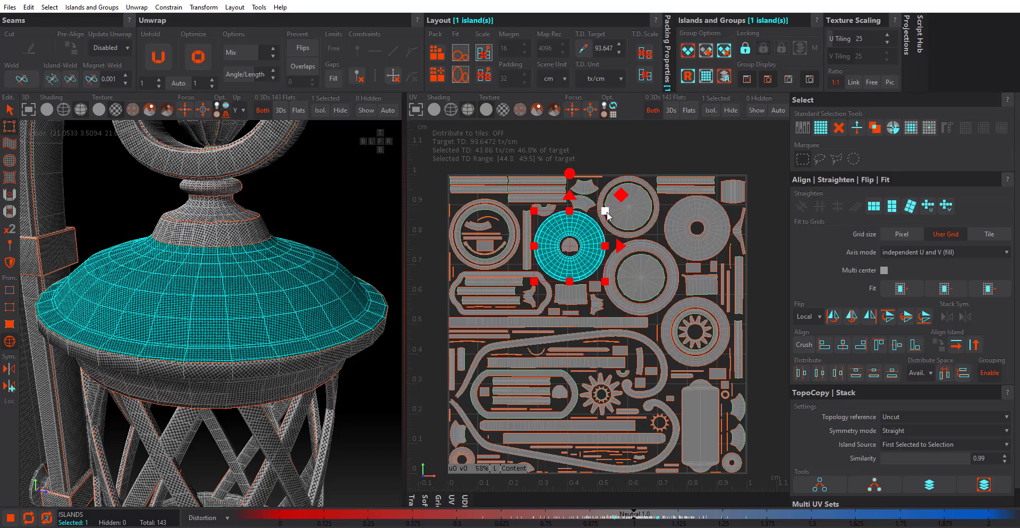
drag(606, 212, 551, 265)
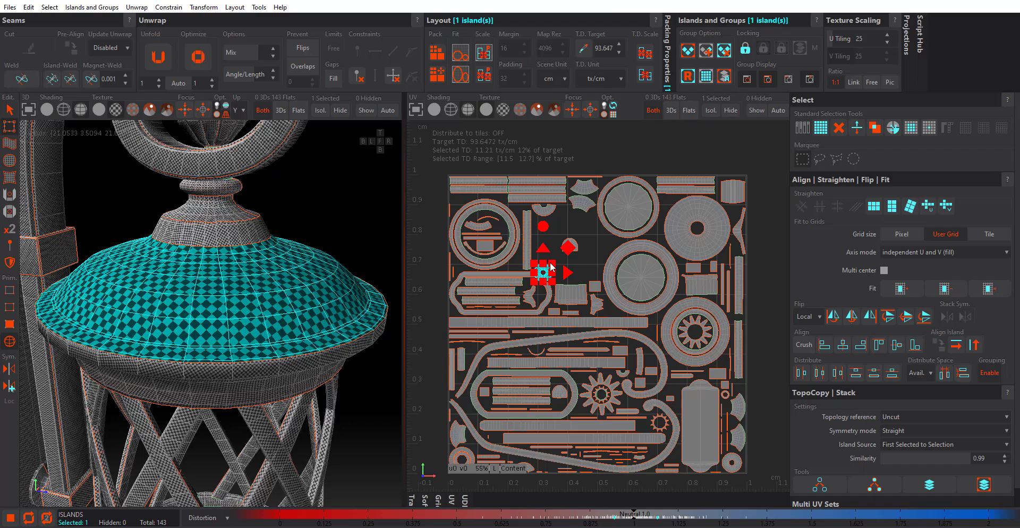
scroll(541, 280, up, 3)
scroll(571, 246, up, 3)
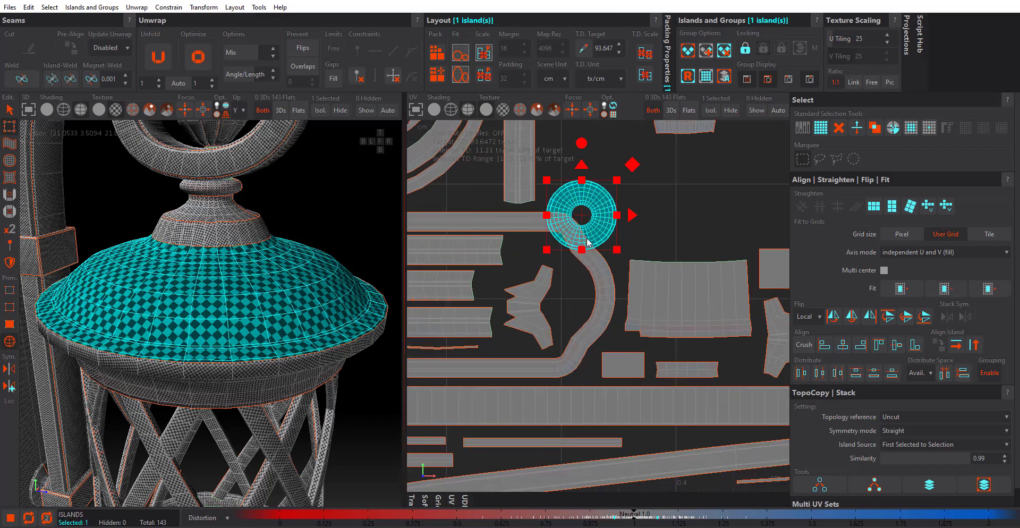
drag(574, 246, 584, 228)
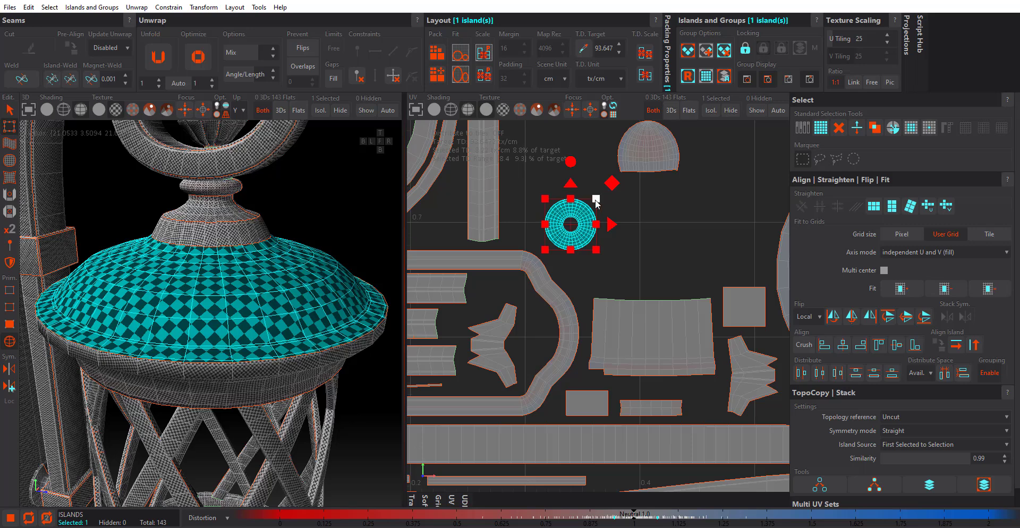
drag(597, 199, 583, 218)
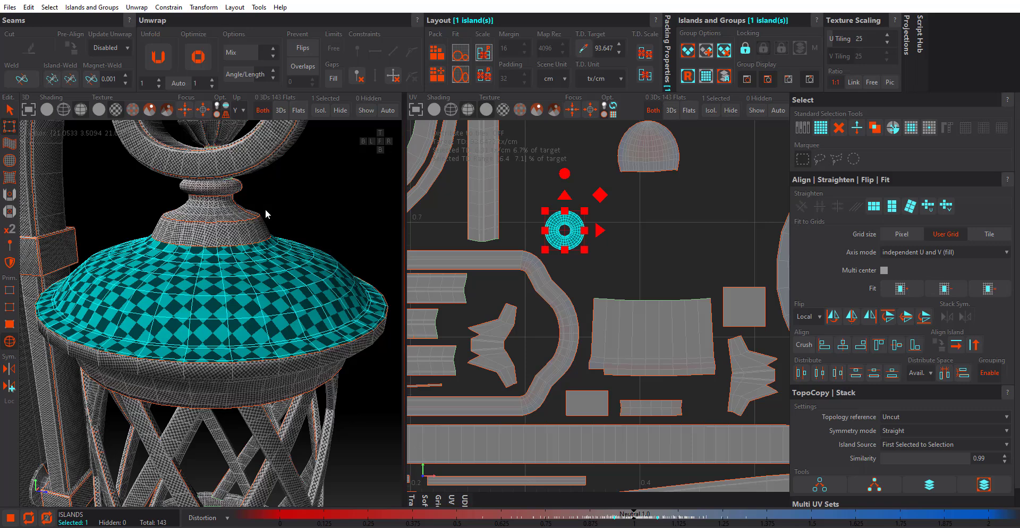
Enlarge the roof's UV island to about 66.7% of the target texel density.
scroll(266, 214, down, 2)
middle_drag(620, 247, 574, 321)
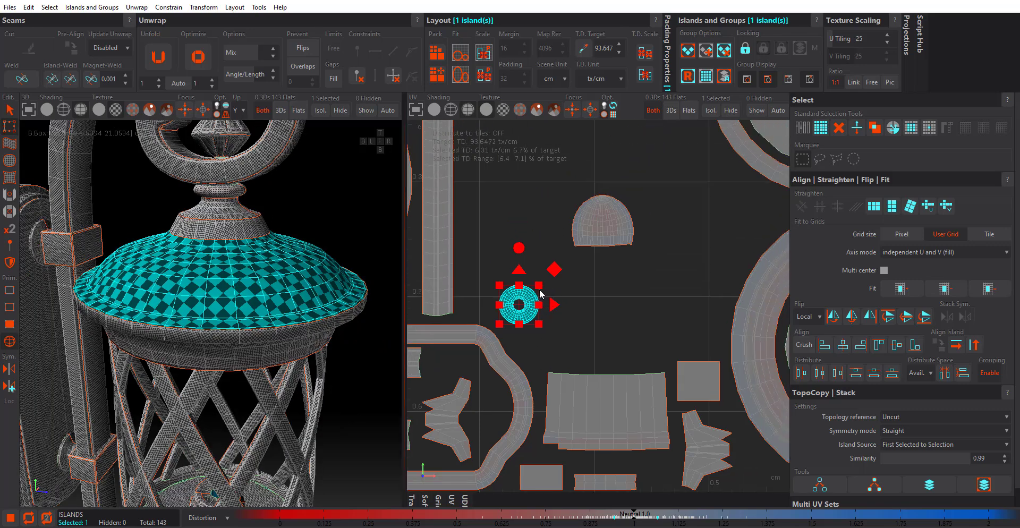
click(540, 291)
click(533, 295)
drag(539, 286, 709, 153)
middle_drag(703, 182, 619, 264)
drag(604, 217, 714, 114)
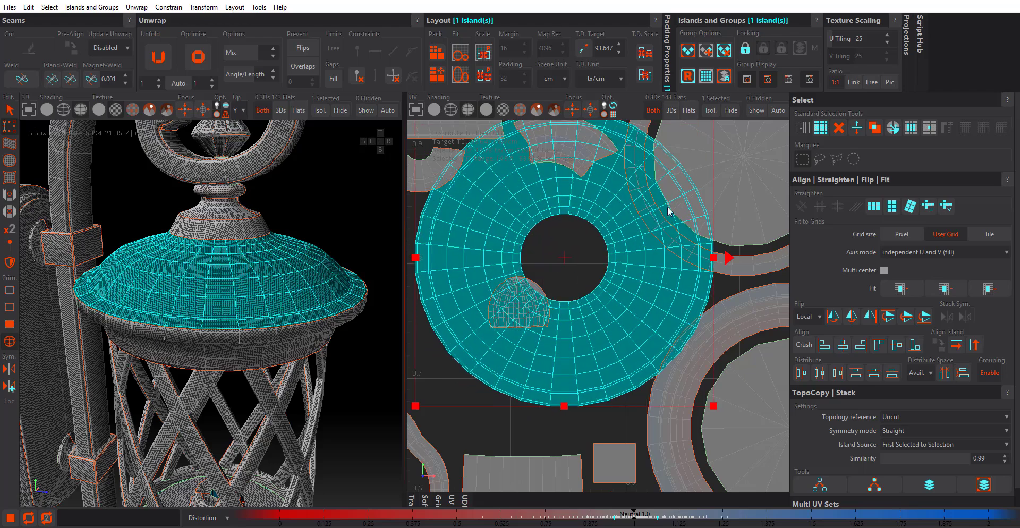
scroll(669, 212, down, 3)
middle_drag(666, 212, 609, 257)
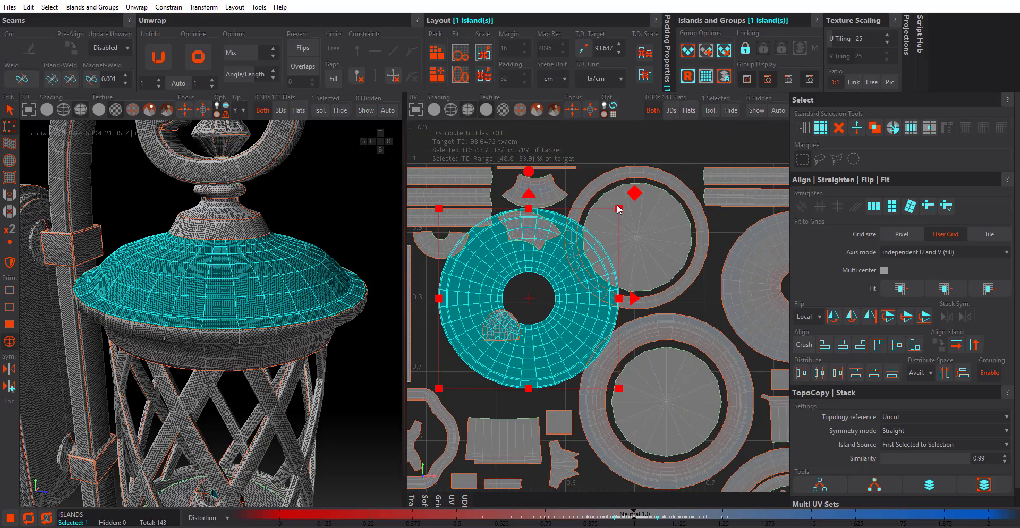
drag(619, 208, 675, 154)
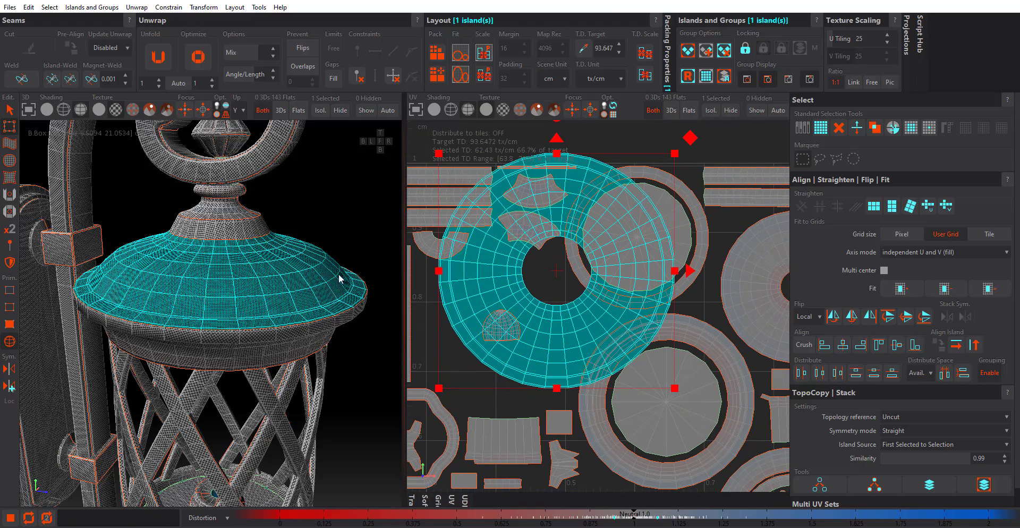
Examine the checker size on the lantern roof and compare it with the wall bracket and mounting plate.
scroll(218, 293, up, 6)
scroll(225, 296, up, 2)
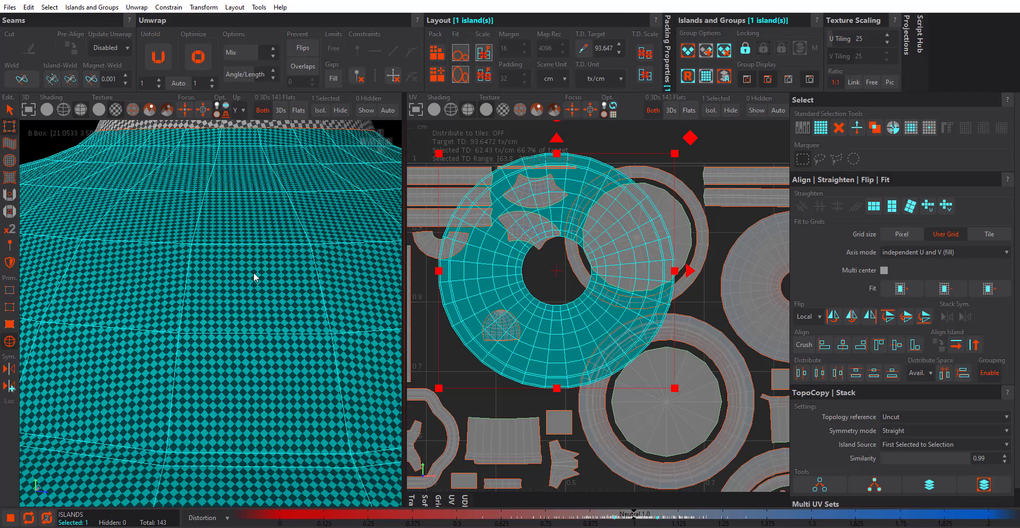
scroll(254, 272, down, 8)
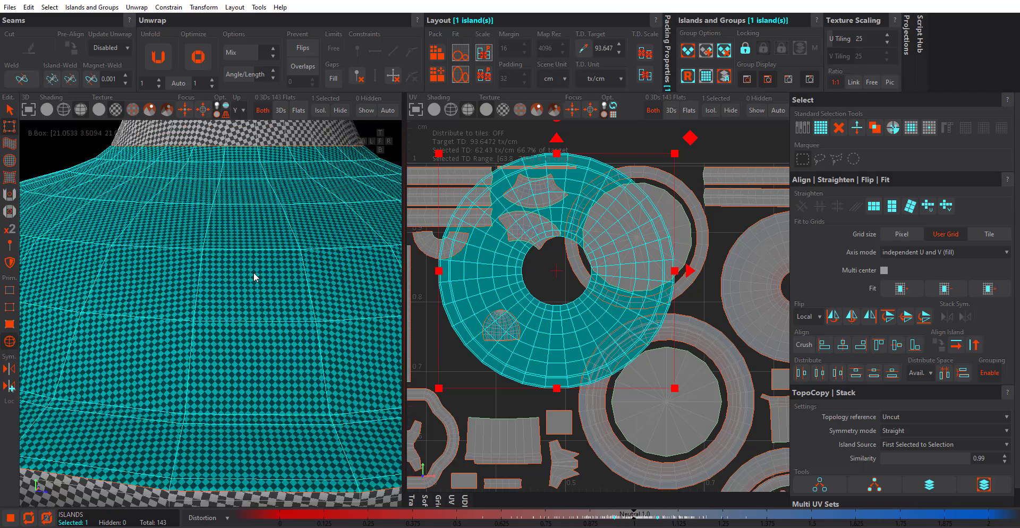
scroll(218, 304, down, 5)
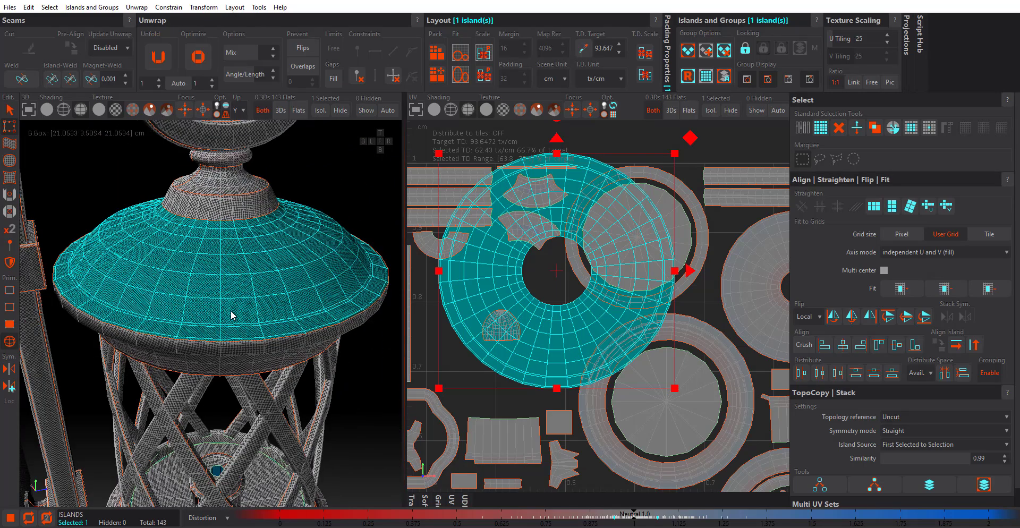
middle_drag(207, 337, 171, 333)
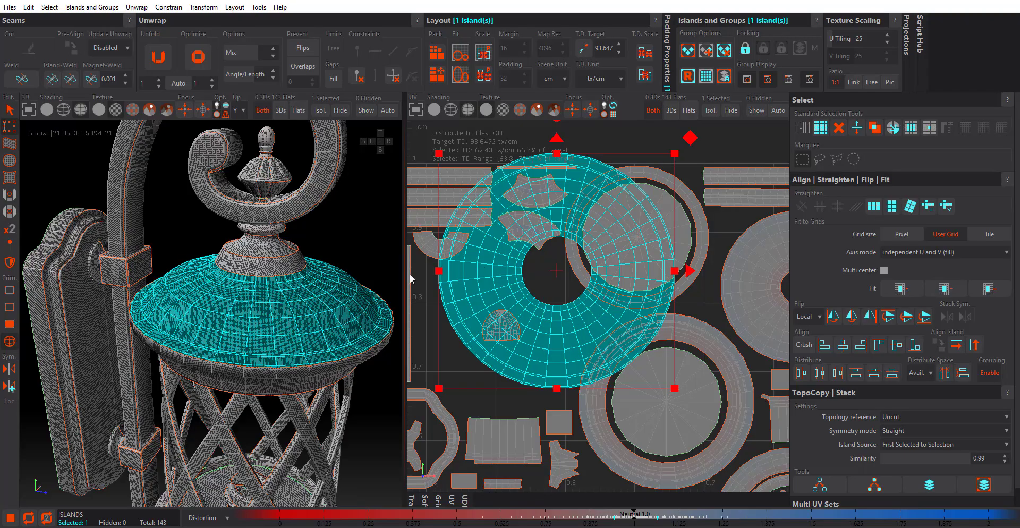
middle_drag(177, 316, 287, 317)
scroll(287, 317, up, 2)
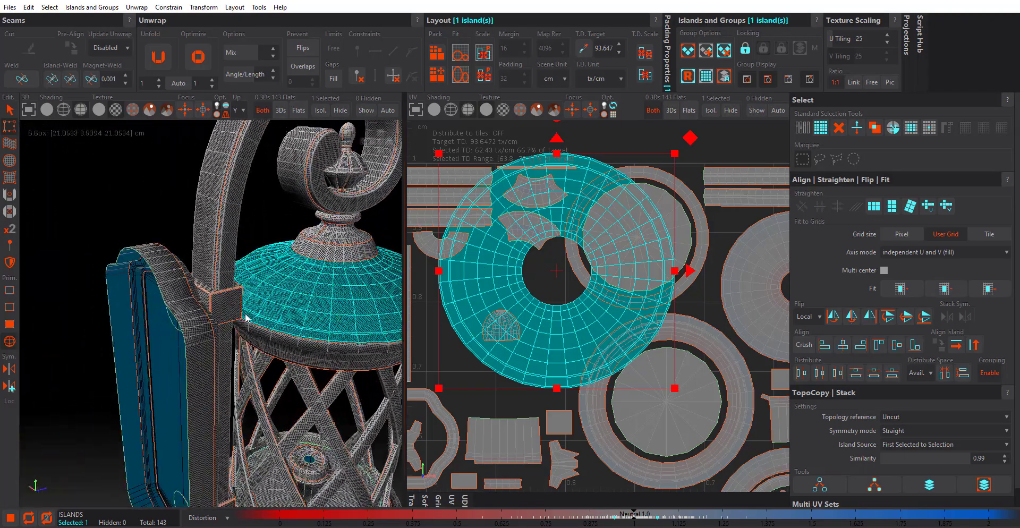
scroll(248, 317, up, 2)
scroll(172, 288, up, 2)
scroll(198, 269, up, 3)
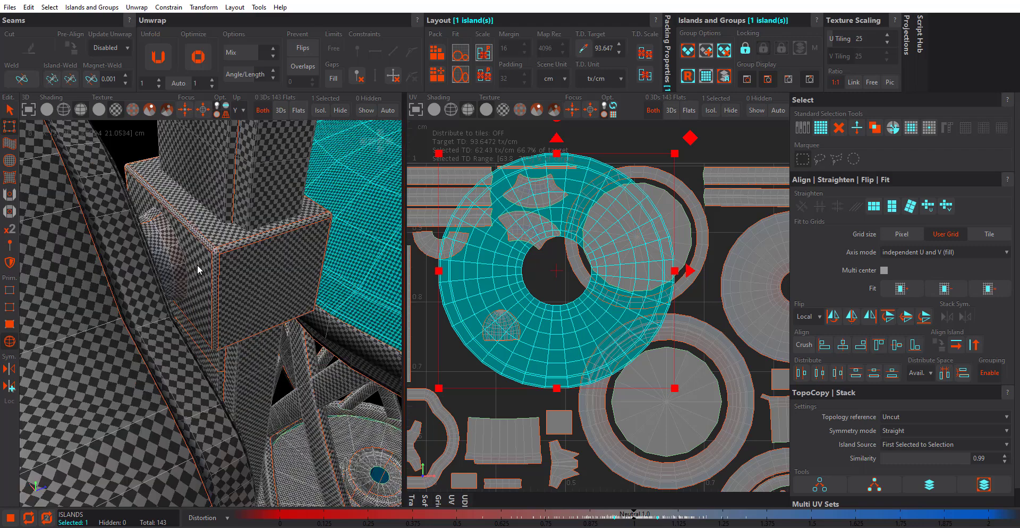
Select the UV island of the upper wall bracket's side face and scale it down in the UV layout.
scroll(198, 269, up, 3)
click(198, 269)
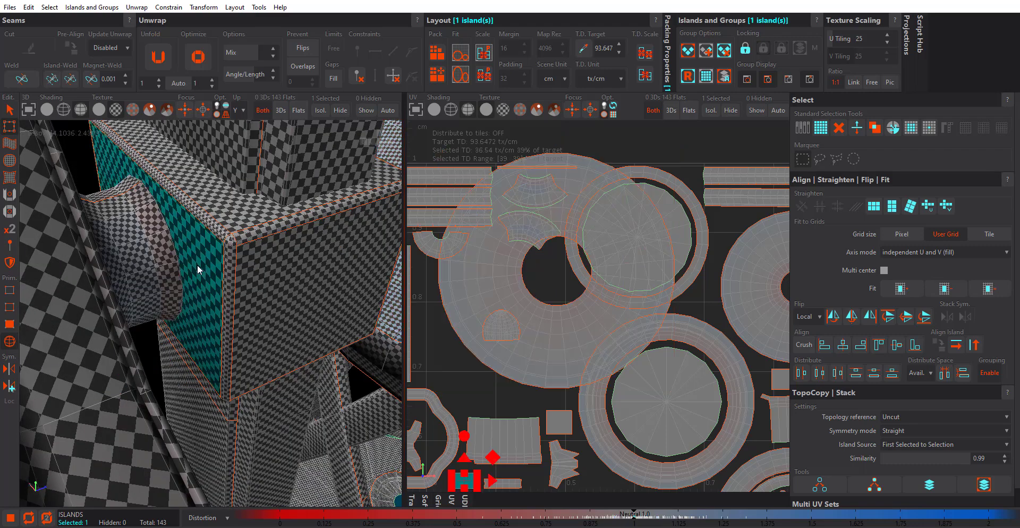
key(f)
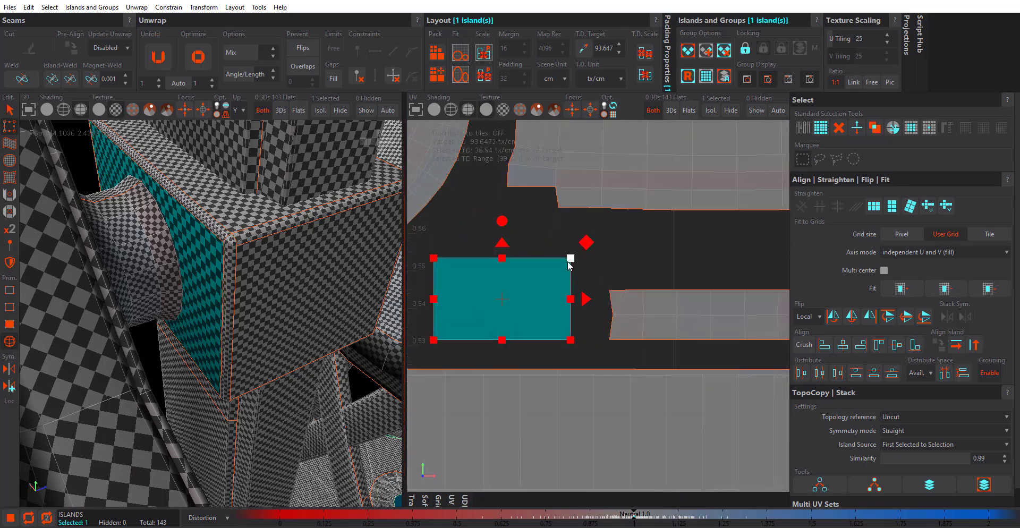
drag(570, 259, 530, 284)
scroll(496, 321, down, 10)
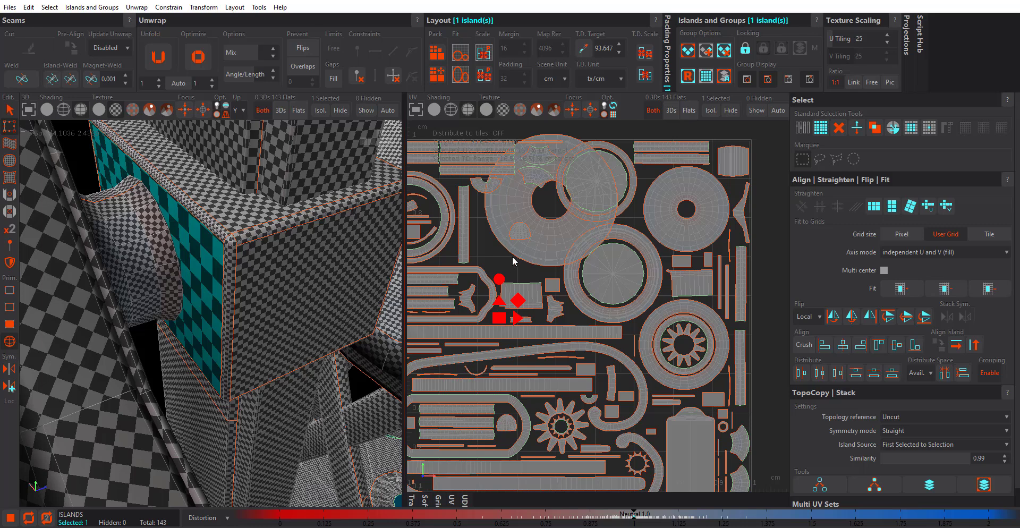
scroll(513, 261, down, 5)
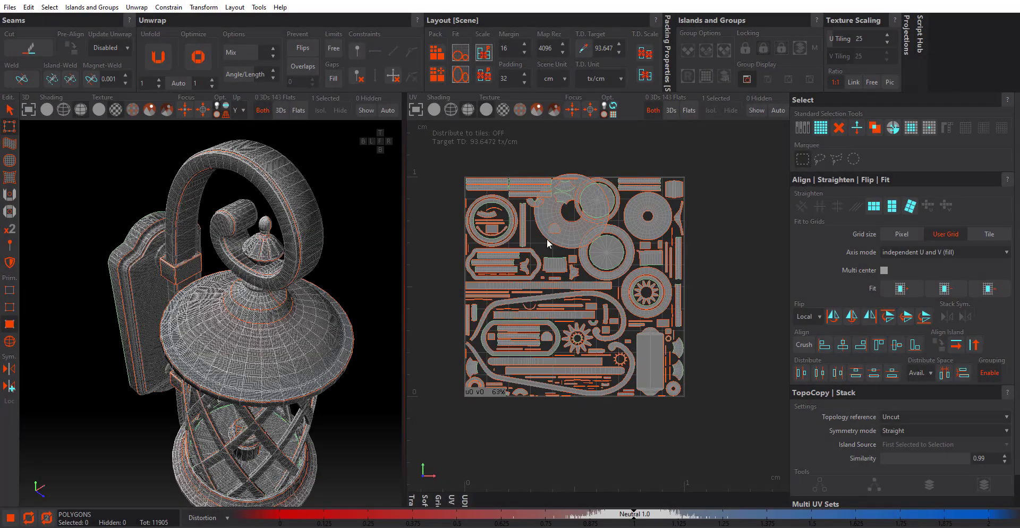
Lower the checker texture's U tiling to 2.
scroll(548, 238, up, 3)
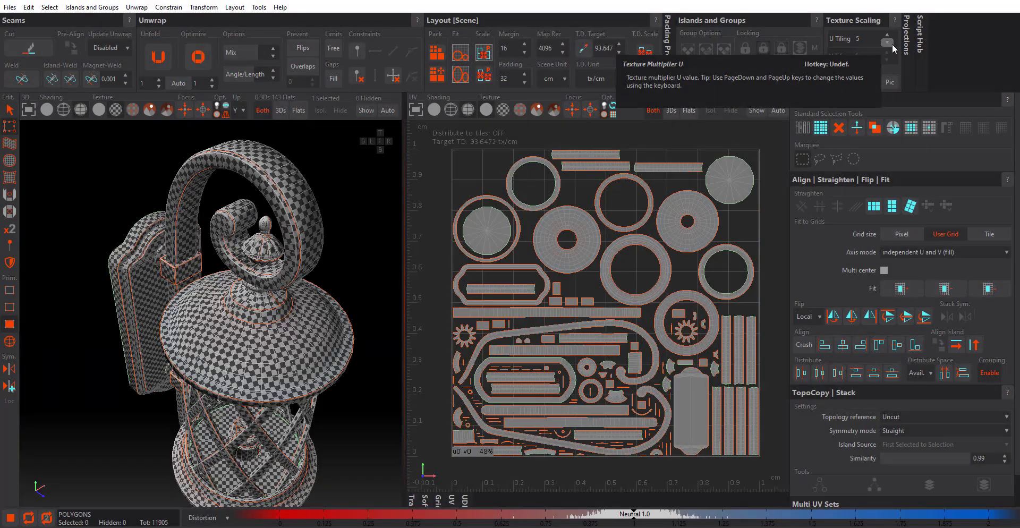
click(892, 44)
click(892, 45)
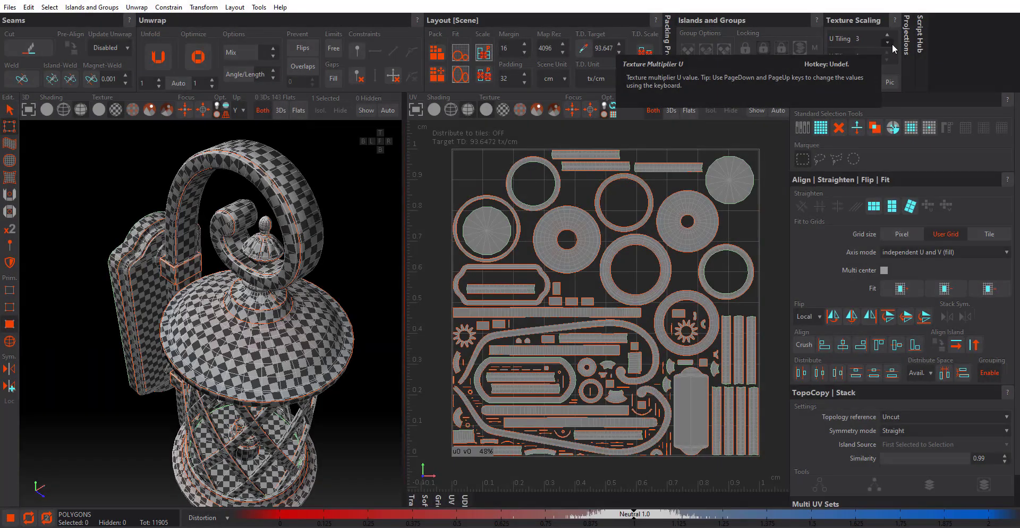
click(891, 44)
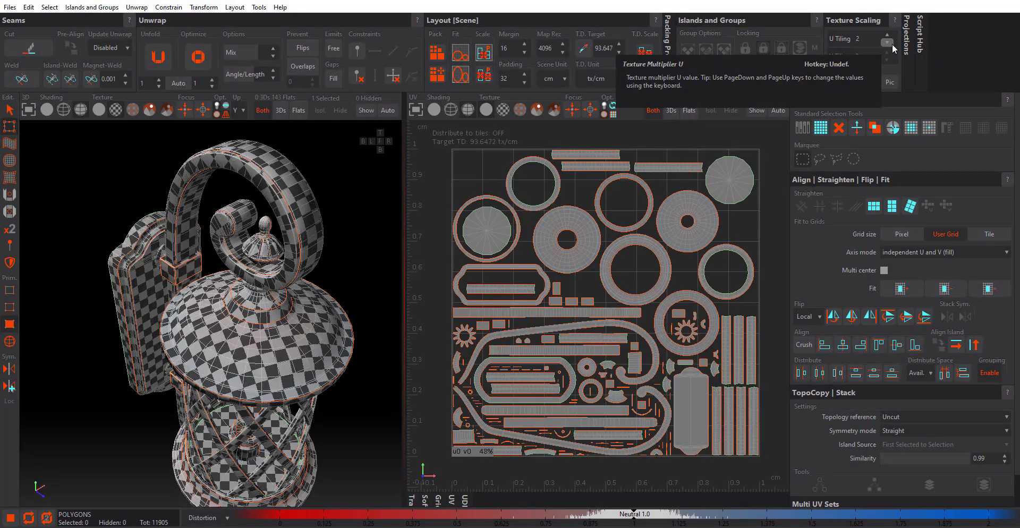
Set the checker texture's U tiling to 3.
click(892, 44)
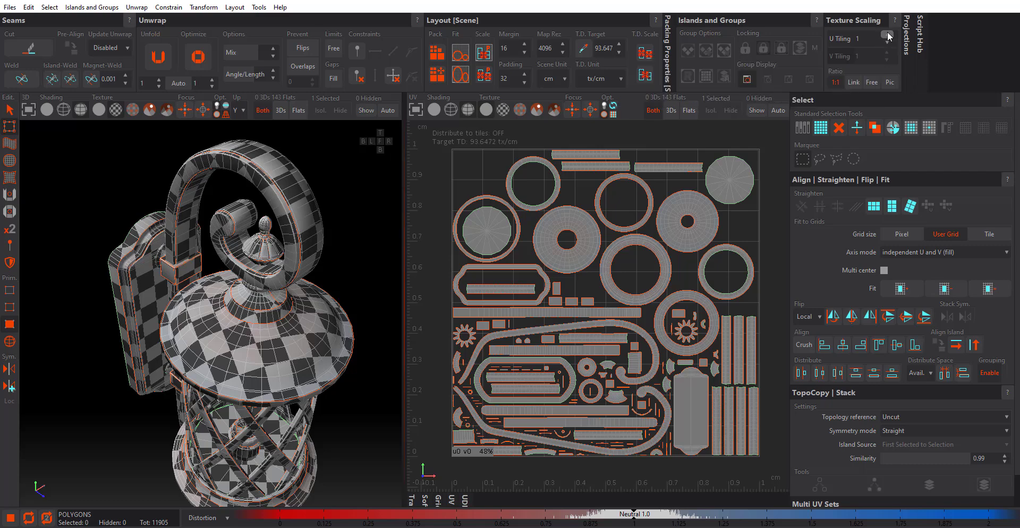
click(888, 35)
click(887, 35)
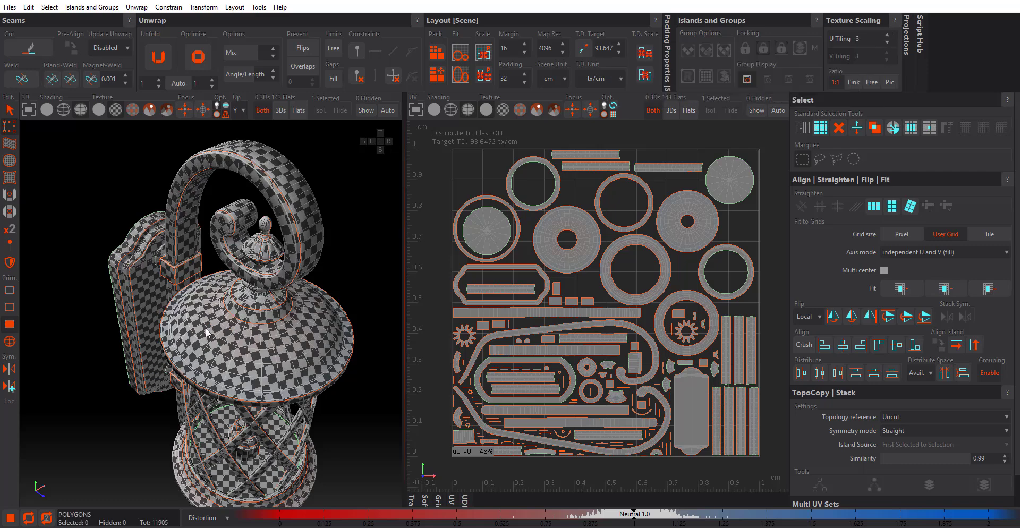
Examine the checker density across the lantern's roof, scroll arm, wall plate and lattice body from several angles.
middle_drag(154, 387, 228, 346)
scroll(202, 355, down, 2)
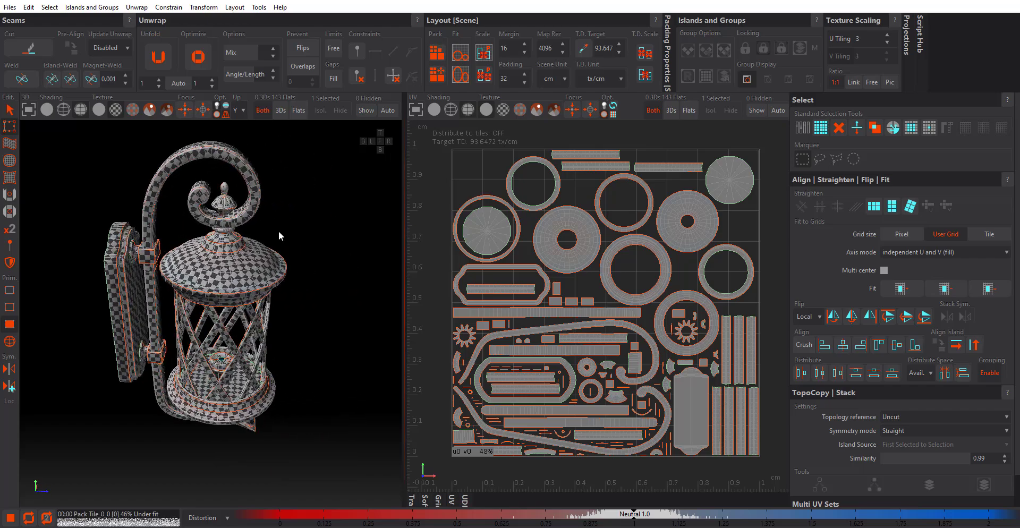
scroll(227, 266, up, 2)
mouse_move(225, 262)
middle_down()
mouse_move(246, 238)
mouse_move(178, 242)
mouse_move(217, 254)
middle_up()
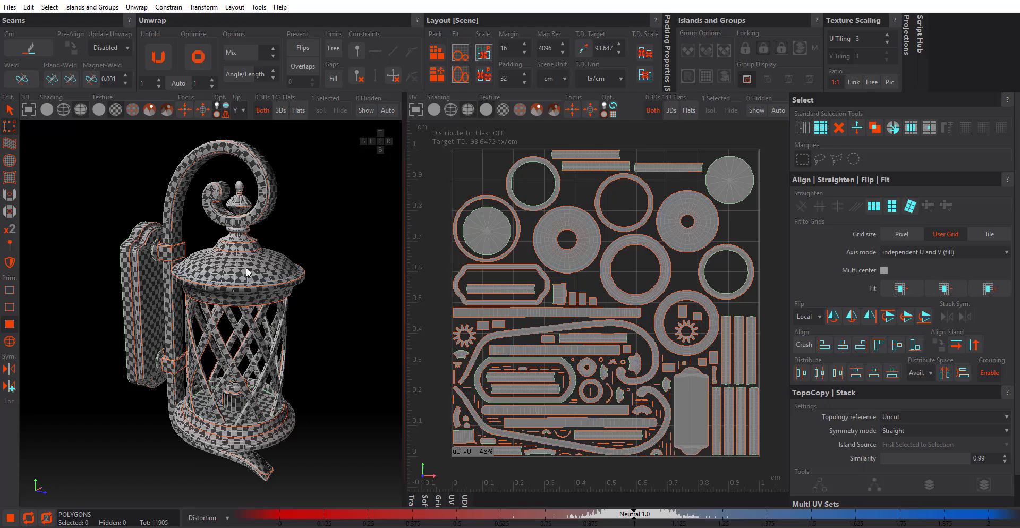
scroll(246, 271, up, 2)
alt+drag(246, 271, 276, 317)
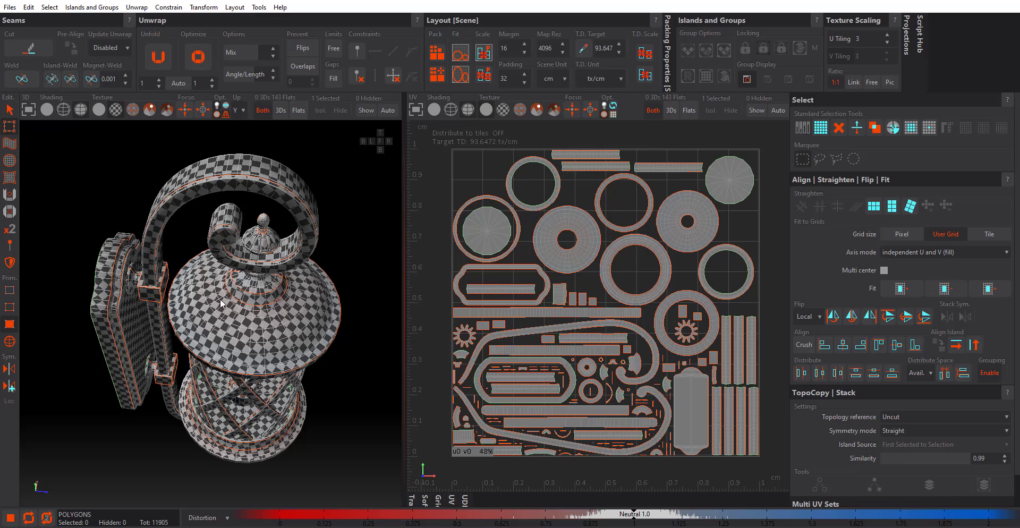
alt+drag(245, 321, 196, 248)
scroll(203, 265, up, 3)
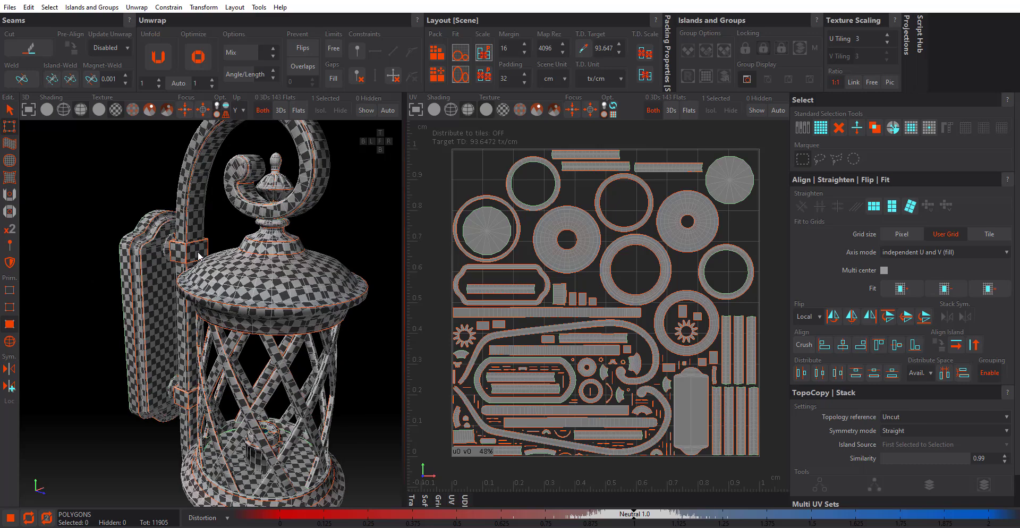
scroll(203, 267, down, 5)
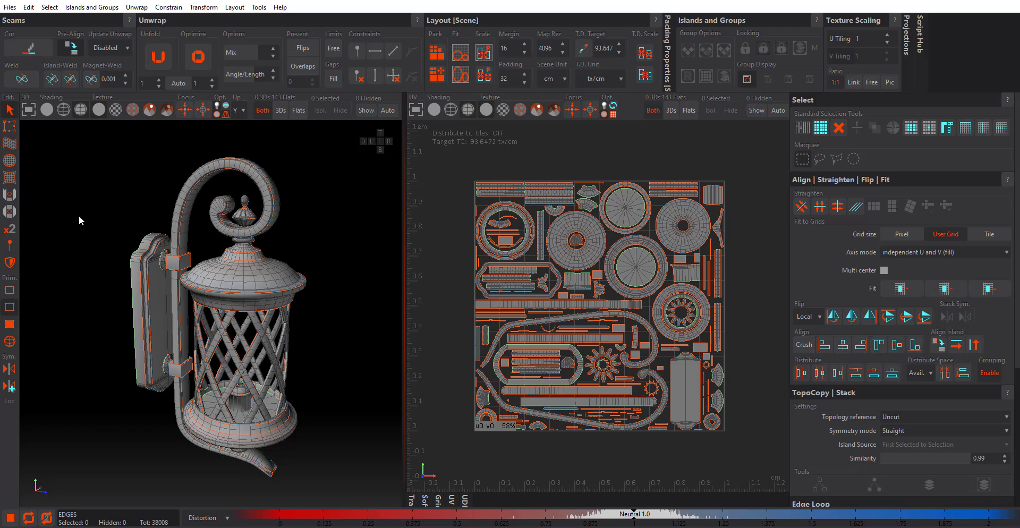
Switch to island selection and select the lantern roof's UV island.
click(10, 133)
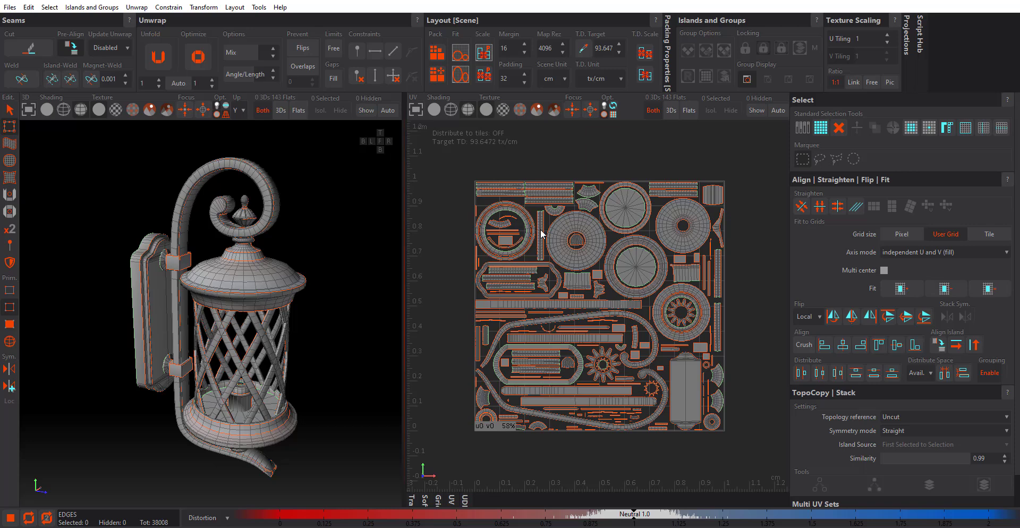
click(561, 251)
scroll(571, 253, up, 4)
click(594, 254)
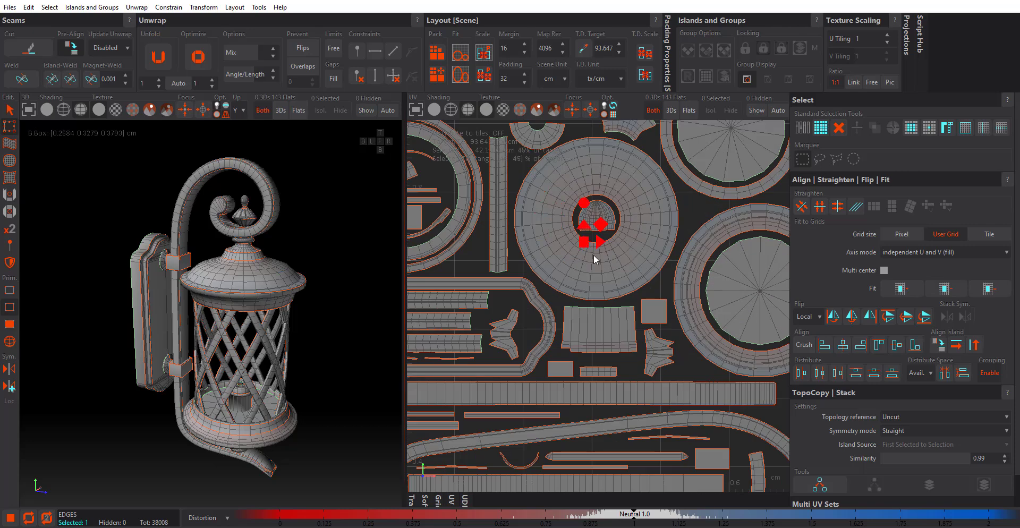
middle_drag(612, 239, 575, 271)
click(603, 232)
scroll(580, 263, down, 2)
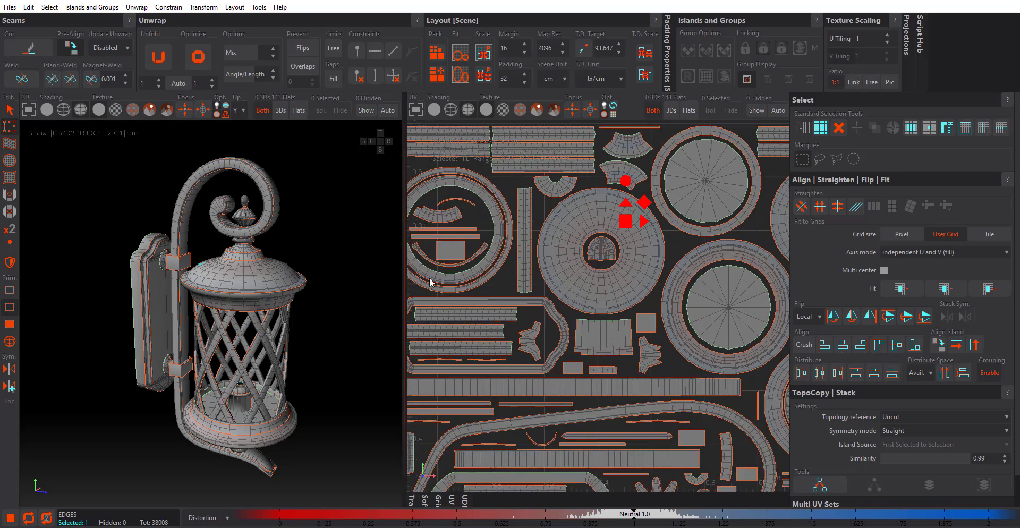
click(10, 342)
click(553, 234)
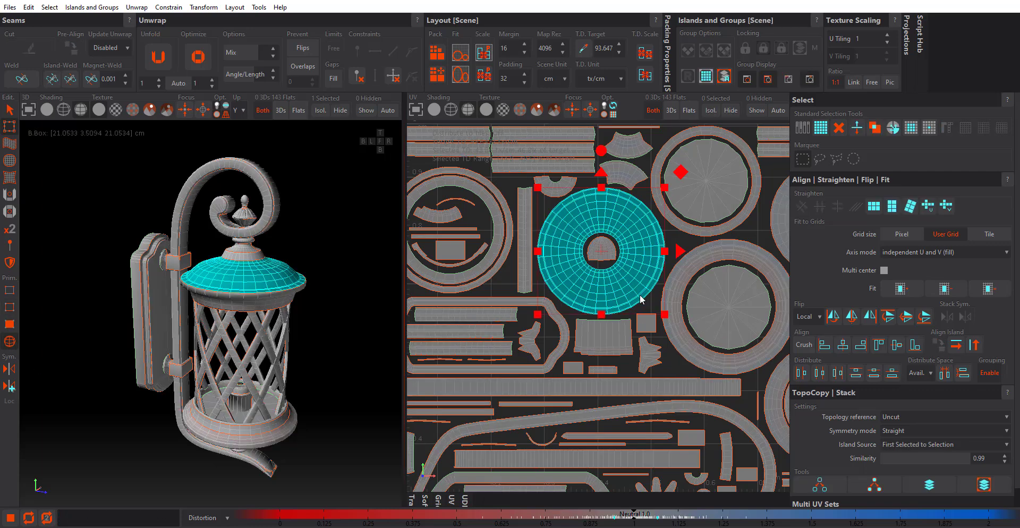
Examine the roof island's texel density against the target, and clear the selection.
middle_drag(651, 239, 562, 282)
scroll(562, 274, up, 2)
middle_drag(452, 261, 577, 268)
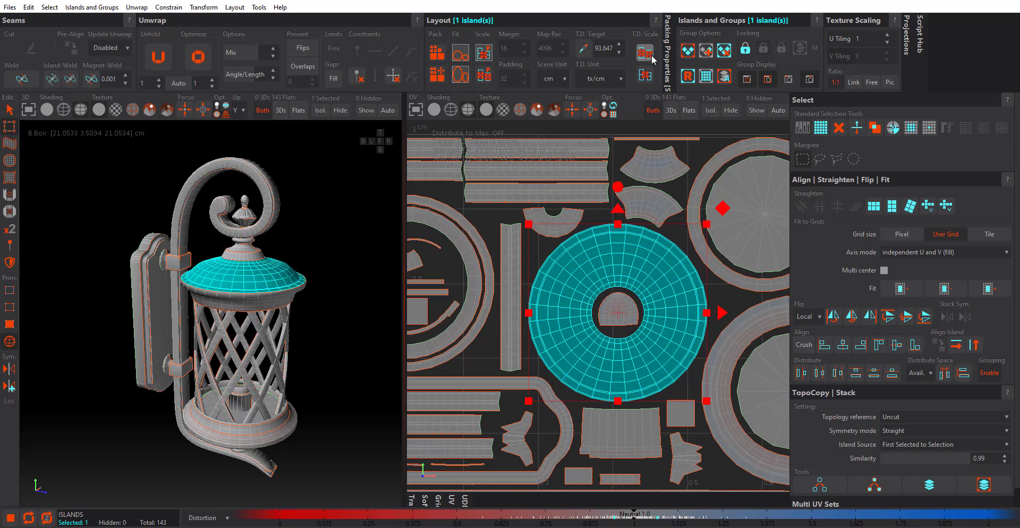
scroll(604, 244, down, 1)
scroll(603, 244, down, 1)
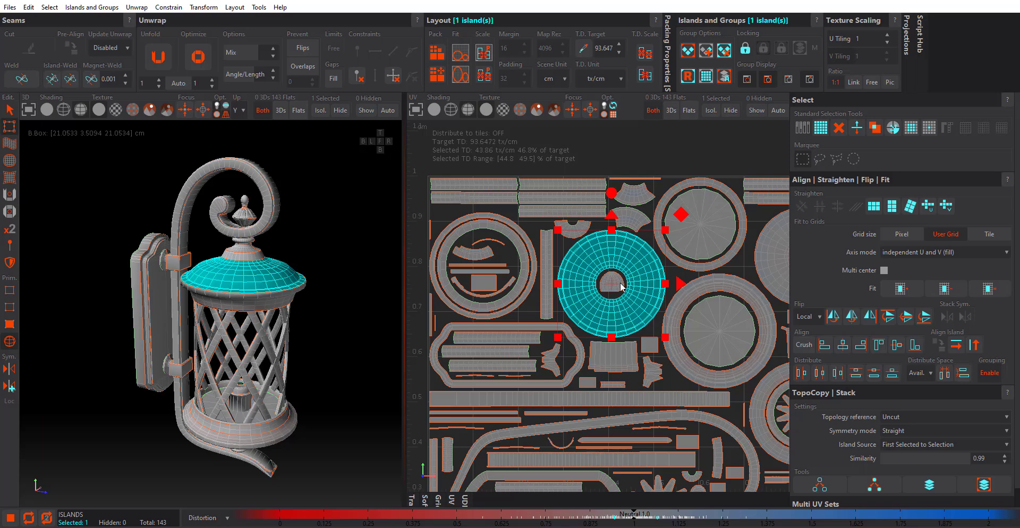
middle_drag(620, 283, 599, 275)
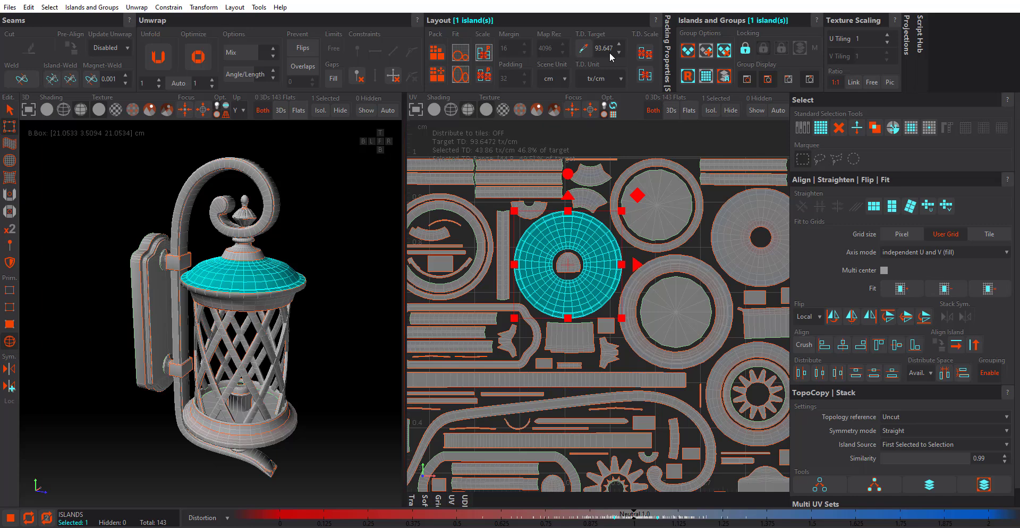
click(326, 212)
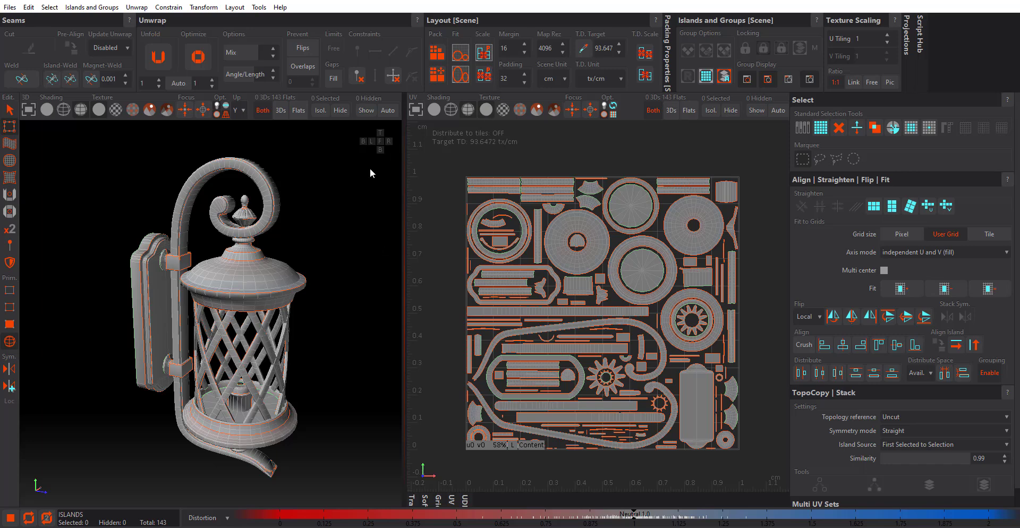
Maximize the UV view so the whole layout fills the workspace.
click(419, 109)
scroll(439, 246, up, 3)
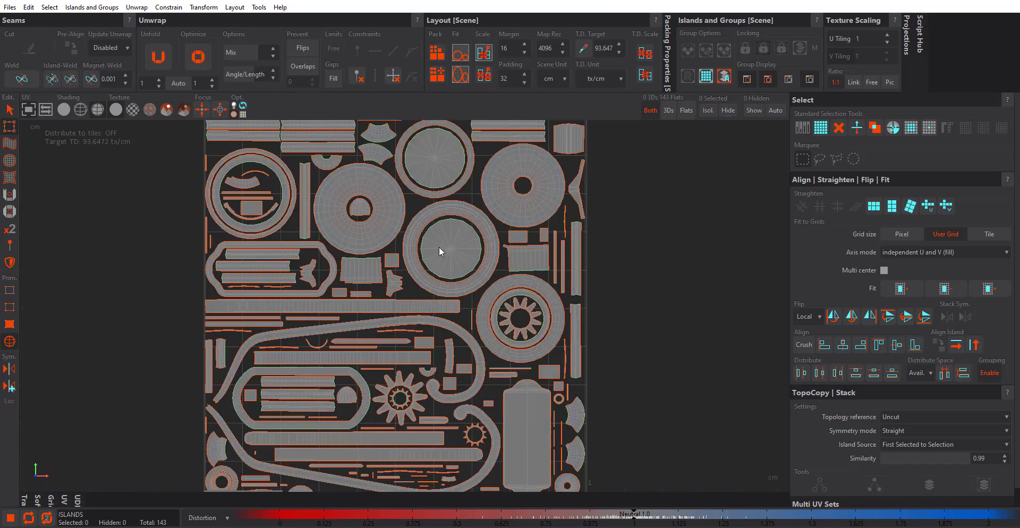
scroll(423, 259, down, 2)
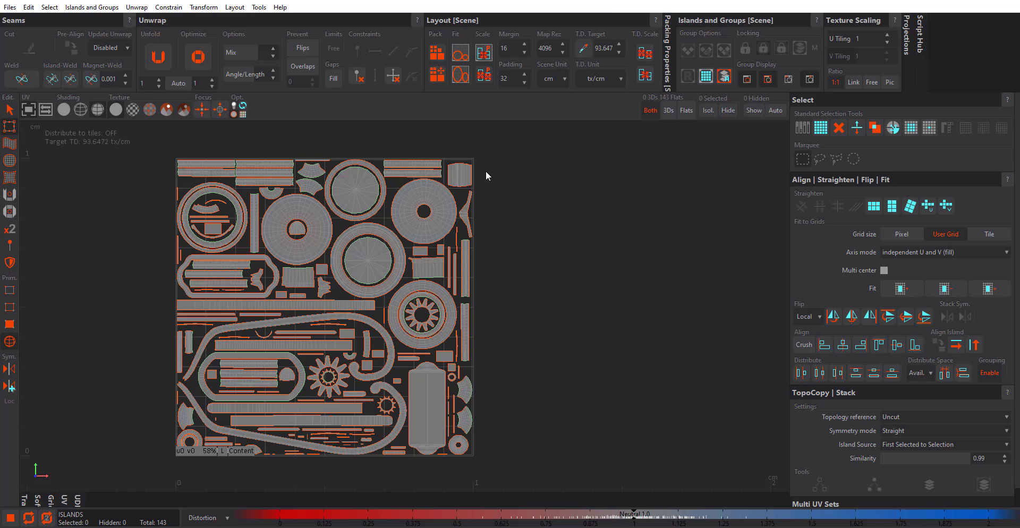
Enlarge the five islands in the UV tile's upper-right corner to 72% of the target texel density, and automatically rescale the round one.
drag(500, 151, 425, 240)
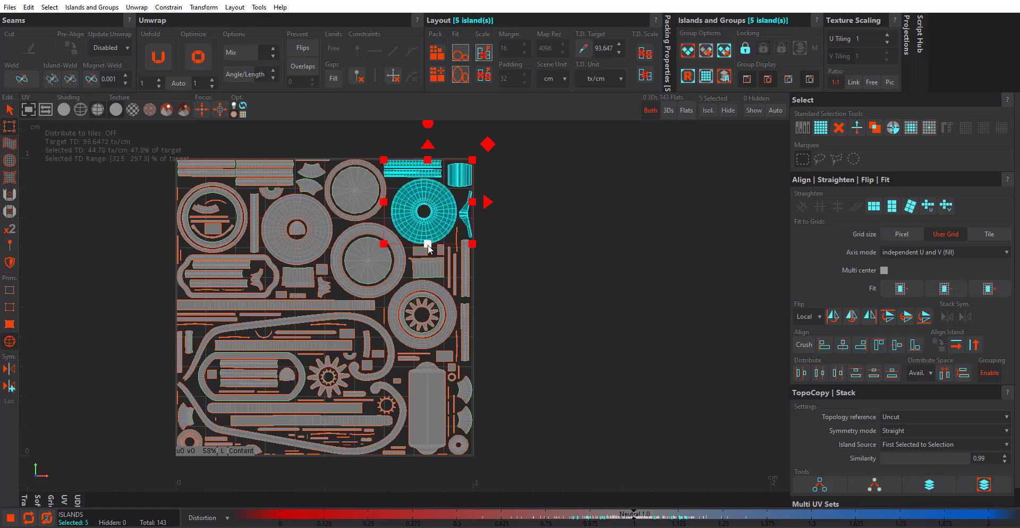
middle_drag(427, 242, 447, 256)
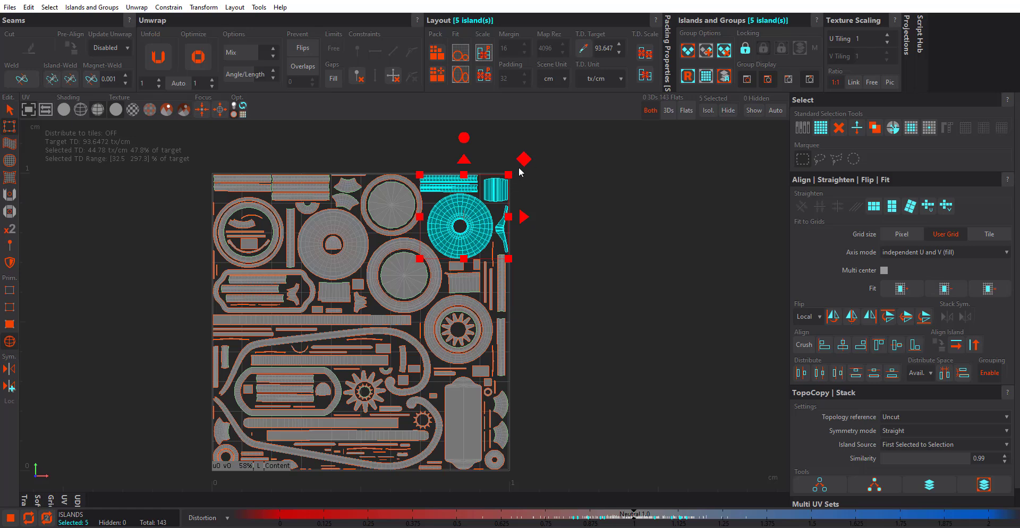
drag(526, 165, 575, 140)
middle_drag(484, 197, 503, 212)
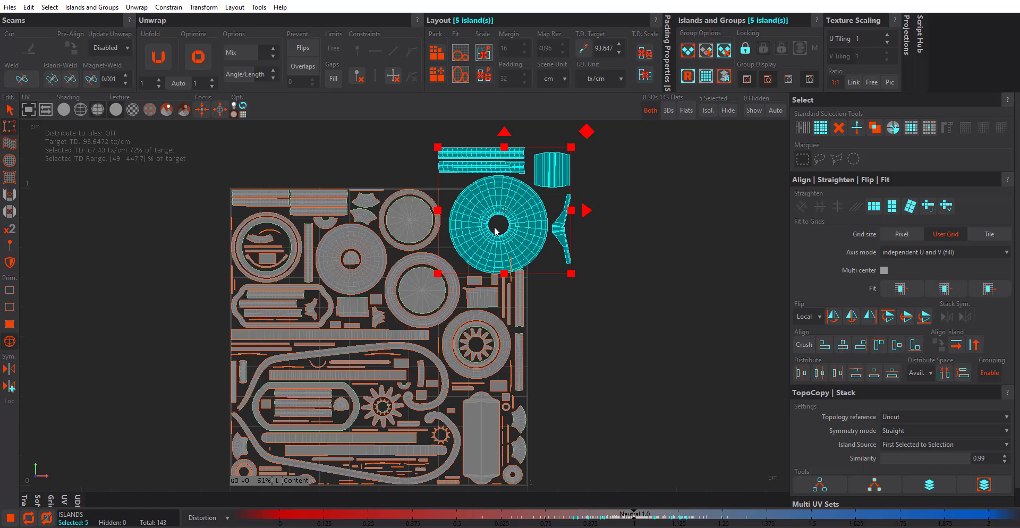
click(485, 53)
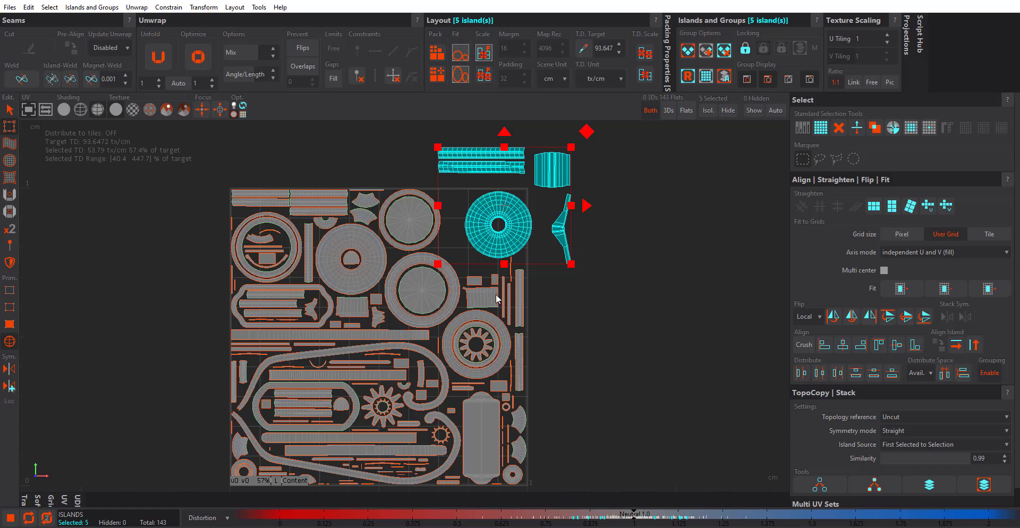
click(627, 210)
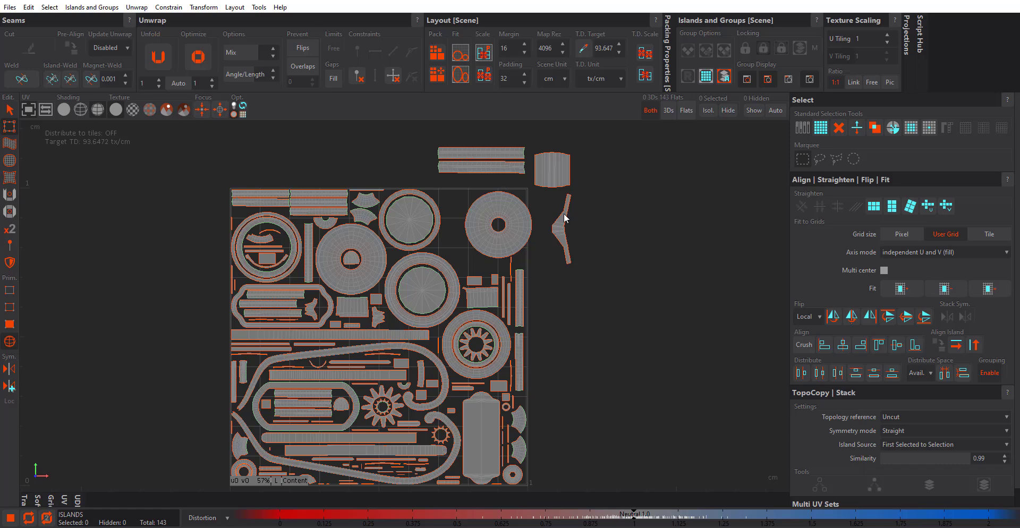
Undo the scaling and selection of the five corner islands.
key(ctrl+z)
key(ctrl+z)
key(ctrl+z)
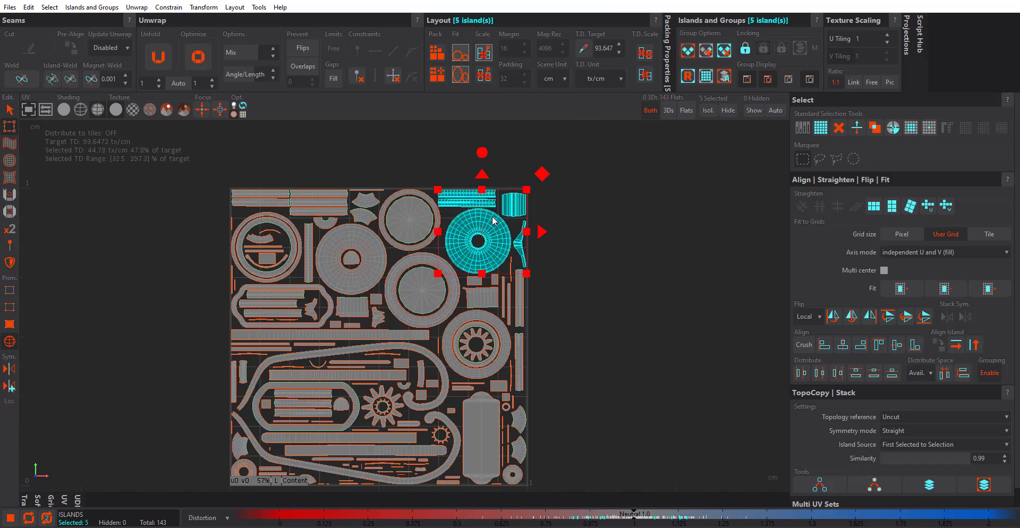
key(ctrl+z)
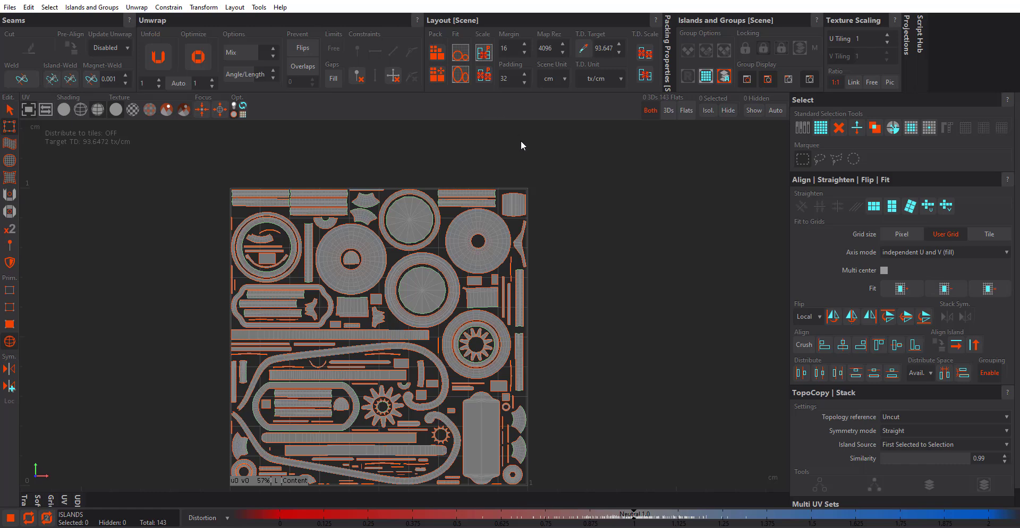
Move the upper-right round island, the ring around the gear shape and the vertical edge strip outside the UV tile.
click(506, 241)
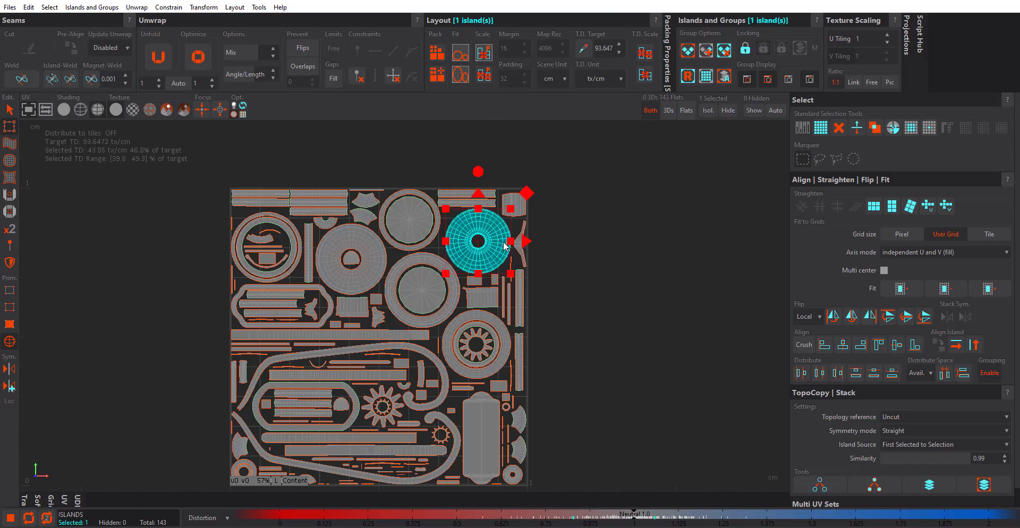
drag(496, 251, 654, 273)
middle_drag(464, 318, 391, 322)
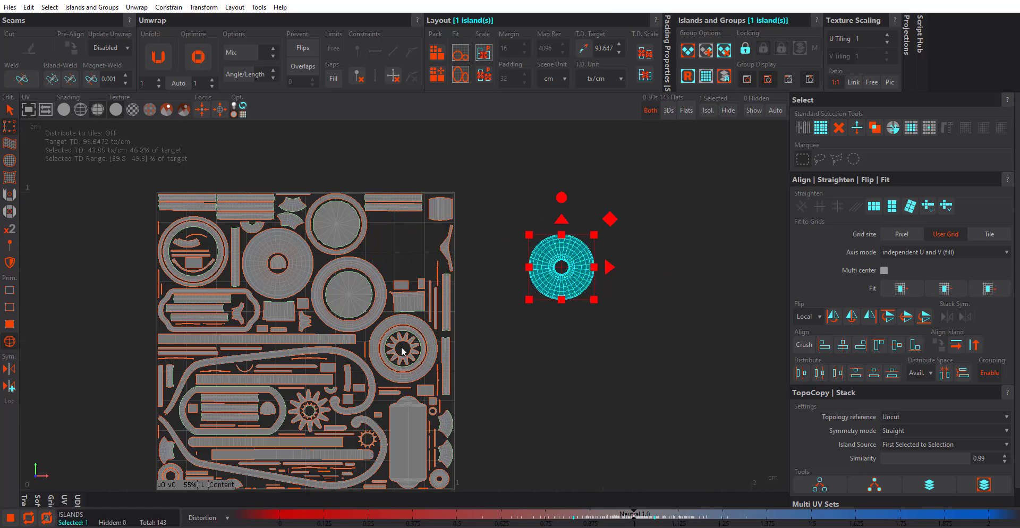
click(426, 332)
click(447, 313)
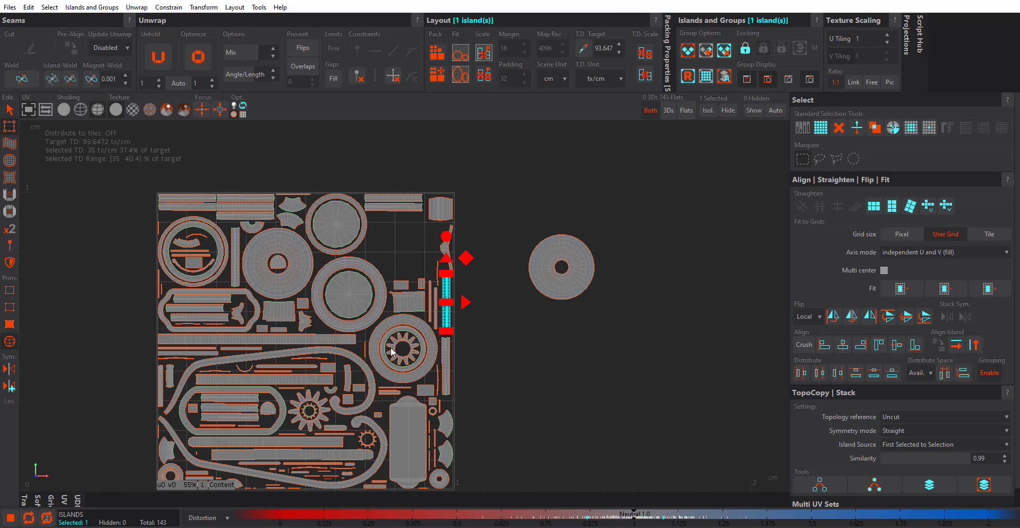
click(433, 364)
drag(431, 367, 646, 439)
click(446, 322)
drag(446, 325, 567, 309)
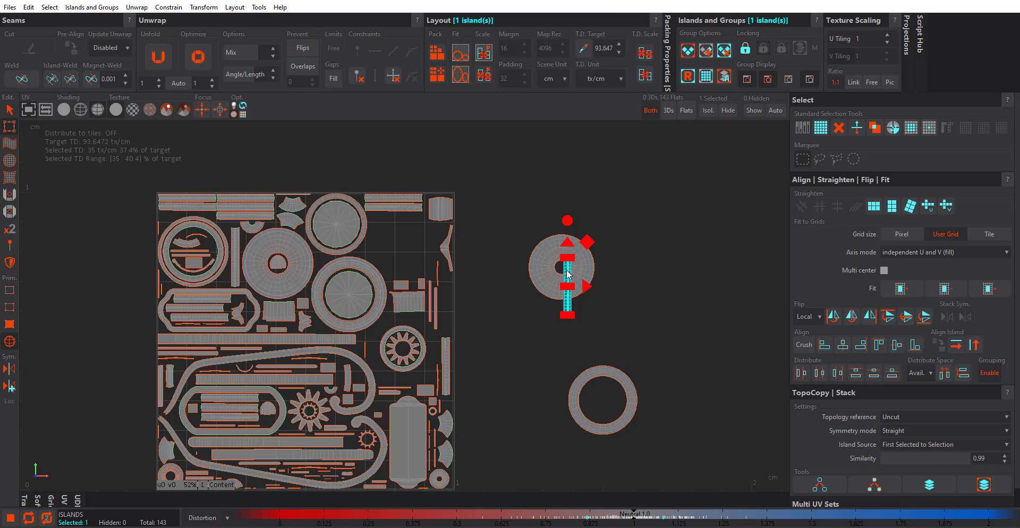
Spread the overlapping round island and vertical strip apart in the empty area beside the tile.
click(578, 290)
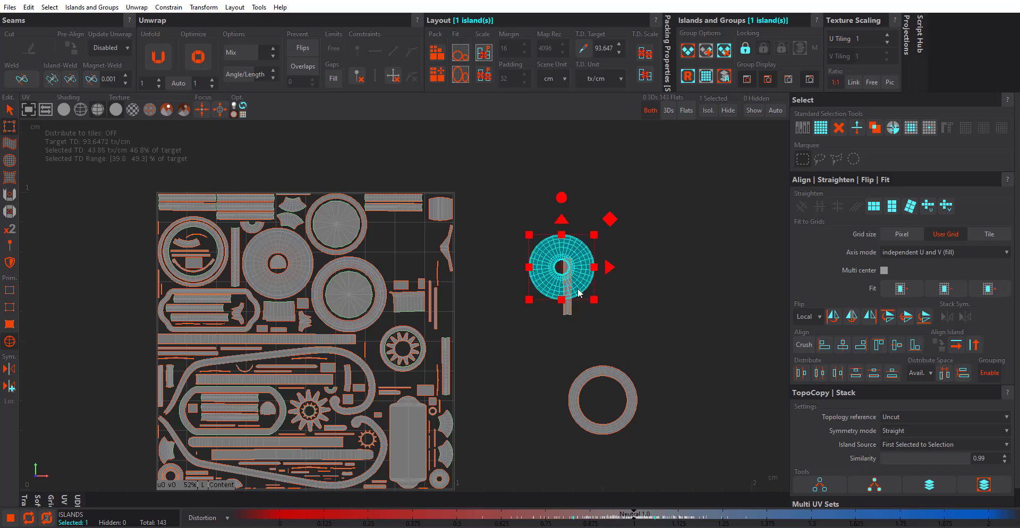
drag(578, 289, 674, 272)
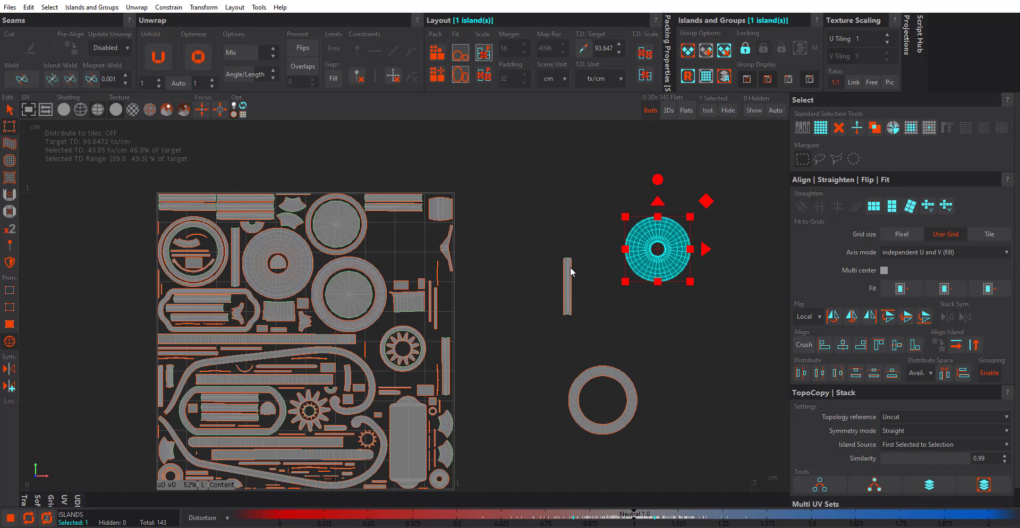
click(568, 270)
drag(567, 243, 537, 151)
Enlarge the separated round island to about twice its size and shrink the ring island to 22.4% of the target texel density.
click(628, 259)
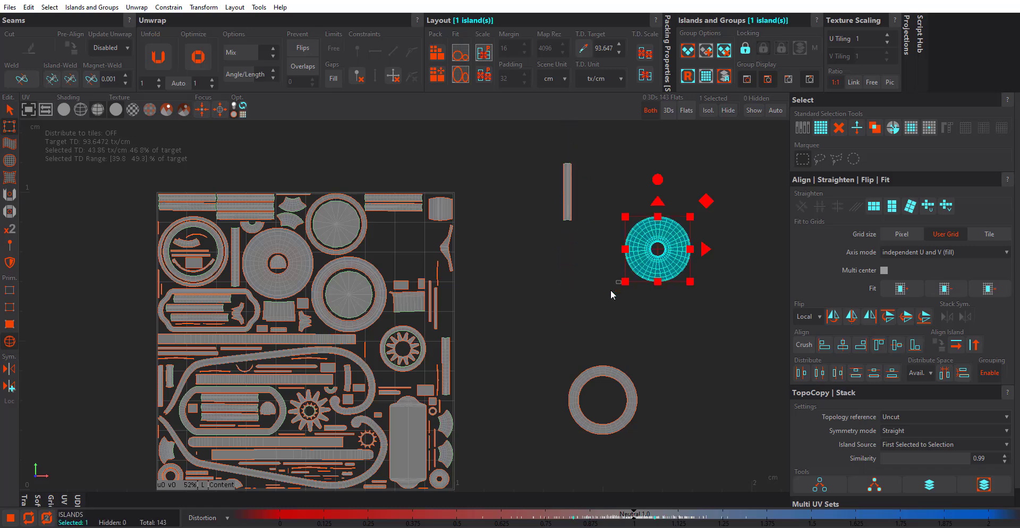
click(617, 293)
click(645, 265)
drag(630, 277, 562, 344)
click(584, 384)
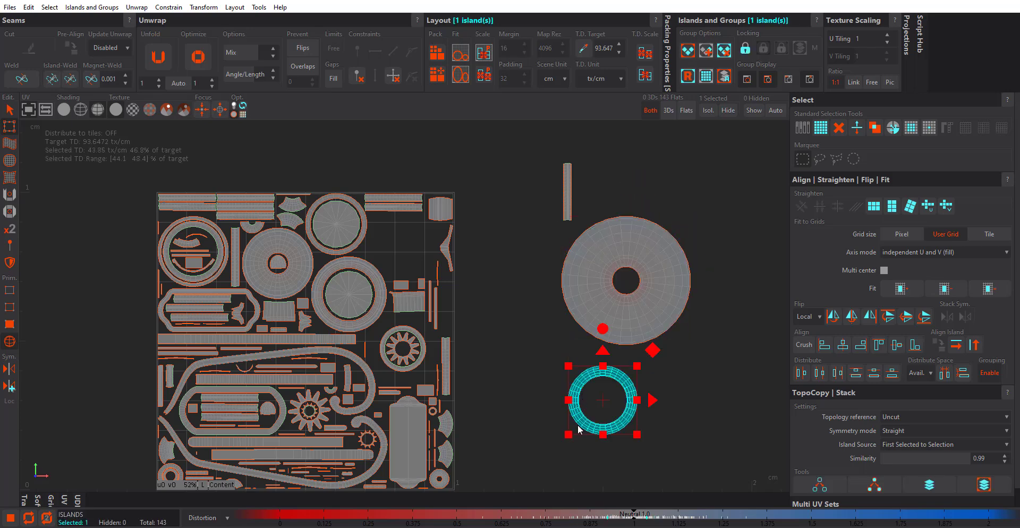
drag(569, 435, 614, 408)
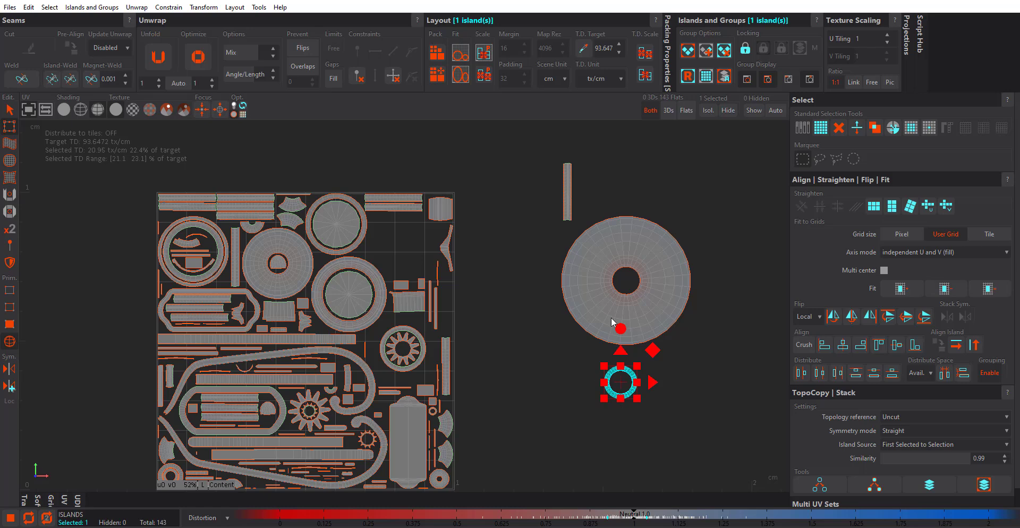
Select the three separated islands and equalize their texel density relative to each other.
click(569, 202)
middle_drag(570, 202, 531, 218)
drag(468, 180, 674, 442)
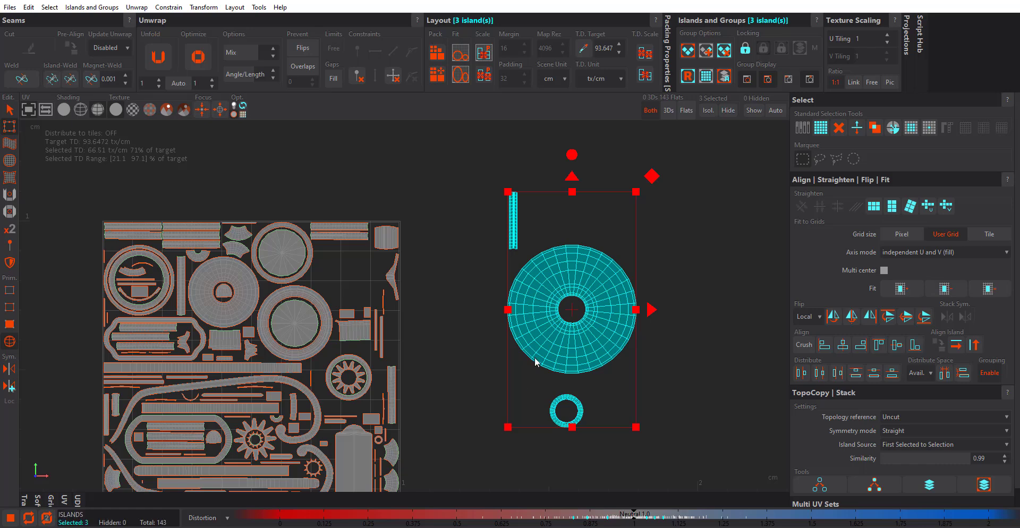
click(485, 79)
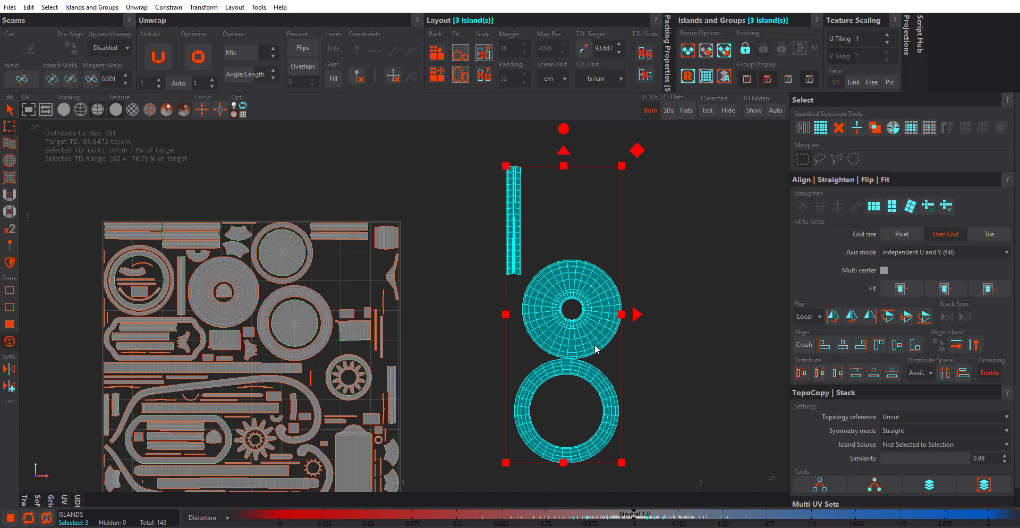
scroll(598, 350, down, 1)
mouse_move(563, 363)
middle_down()
mouse_move(566, 317)
mouse_move(554, 355)
middle_up()
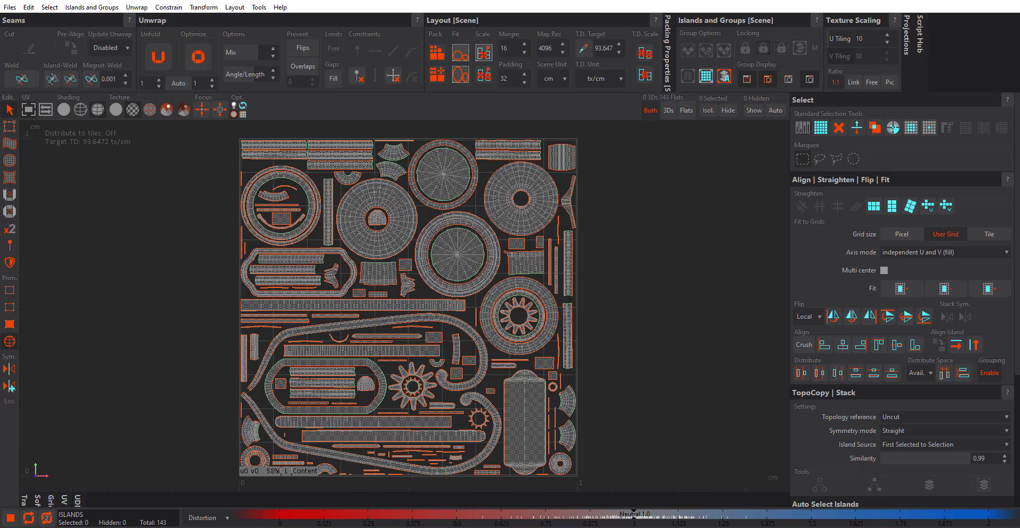
Switch to the empty Notepad document and write "TEXEL" with a plus sign inserted between TEX and EL.
click(387, 526)
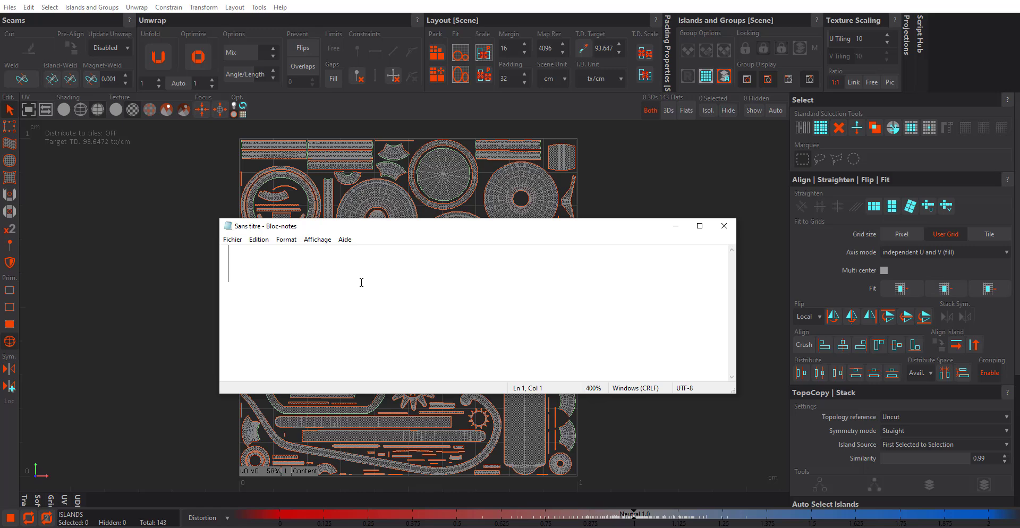
text(TEXEL)
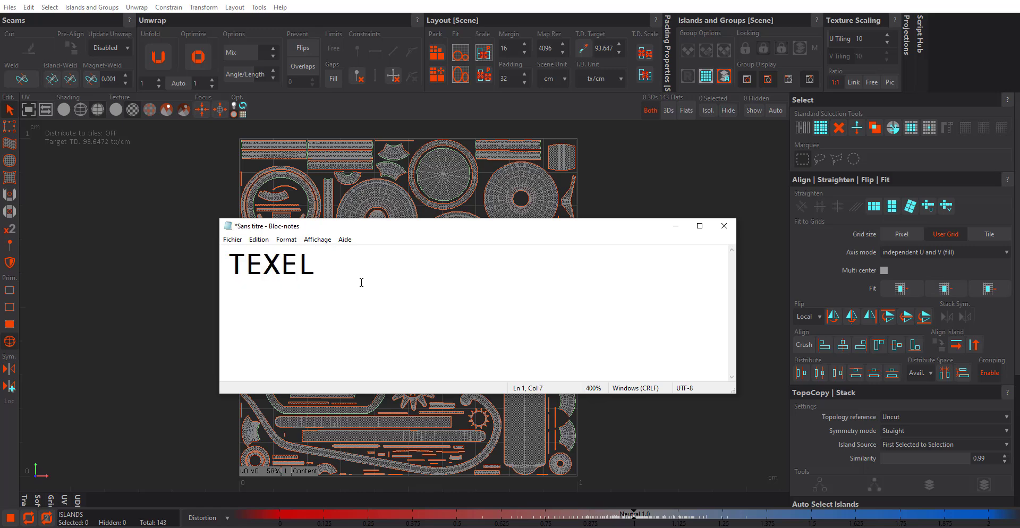
key(Left)
key(Left)
key(Left)
text(+)
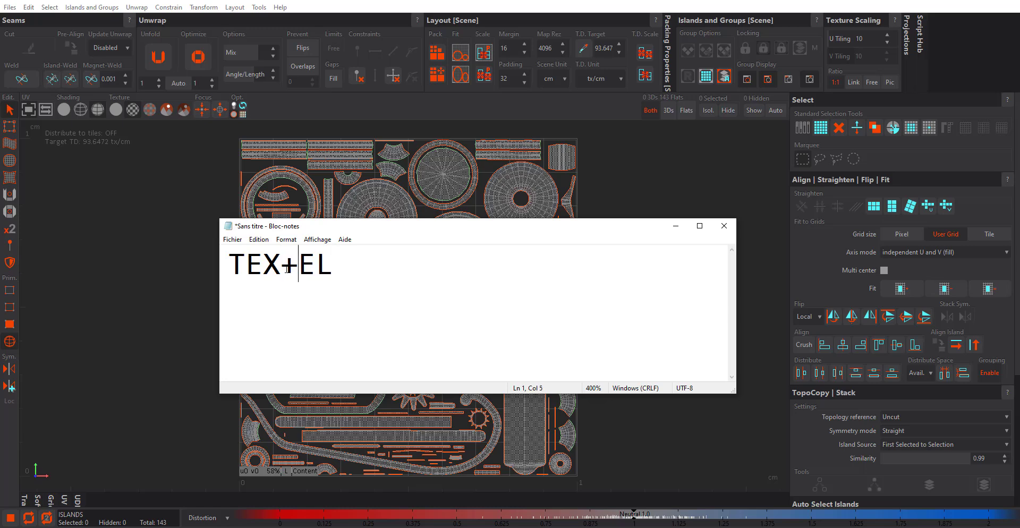
Complete the note to read "TEX+EL= texture + element" and minimize the Notepad window.
click(336, 267)
text(= tex)
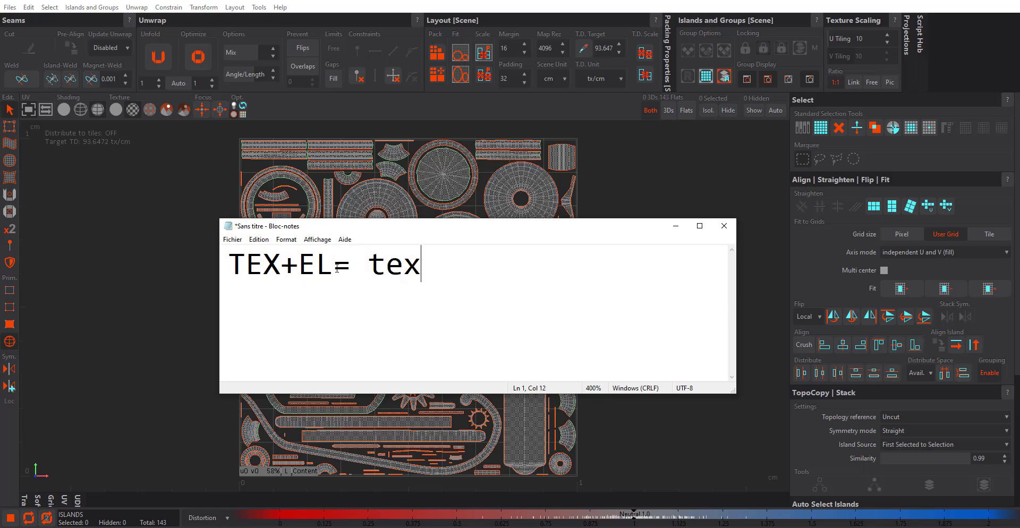
text(ture+element)
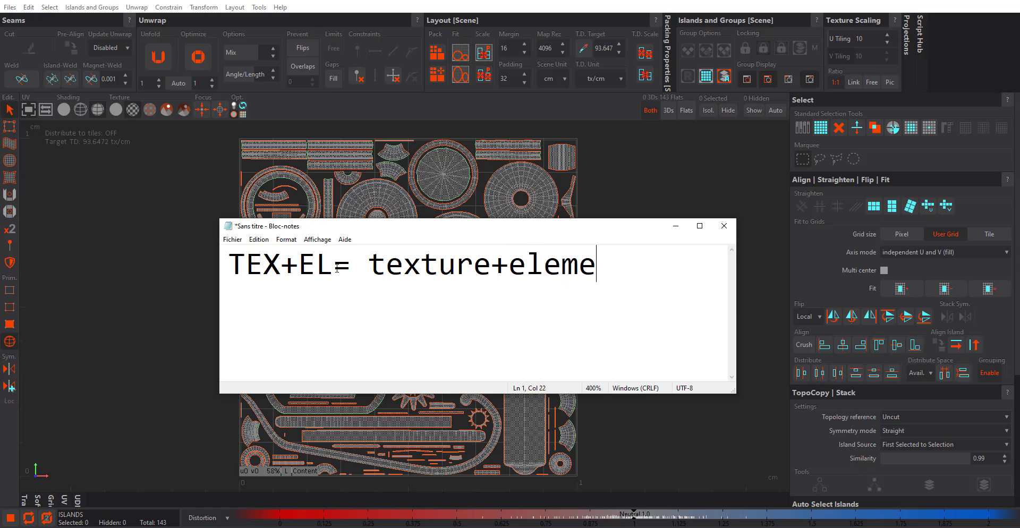
click(489, 262)
key(Right)
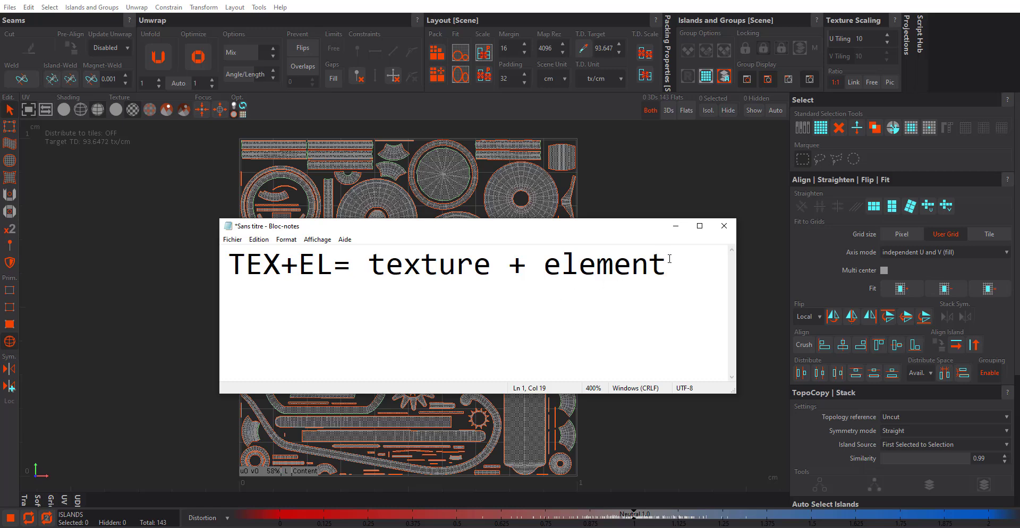
click(675, 225)
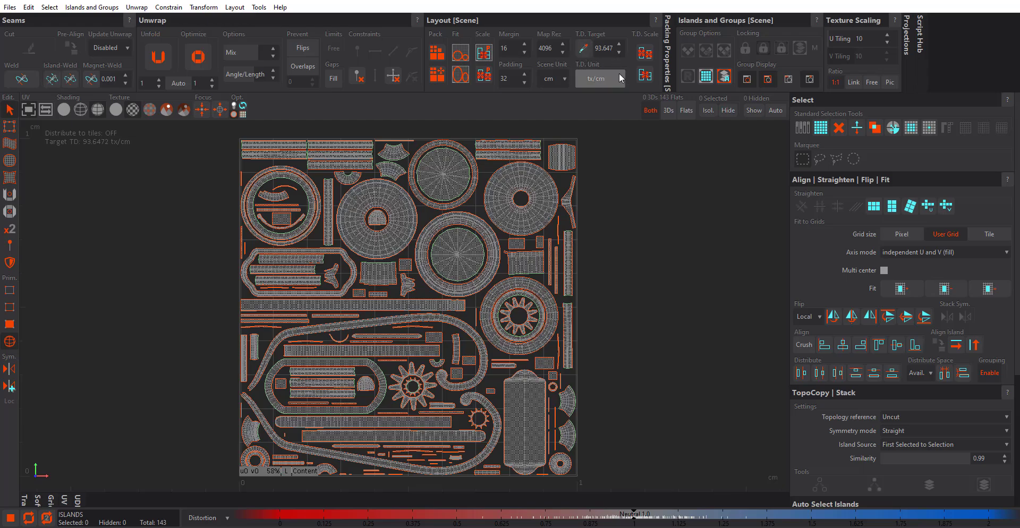
Pick the target texel density from the upper middle disc, and again from the round island at the tile's upper right.
scroll(485, 205, up, 5)
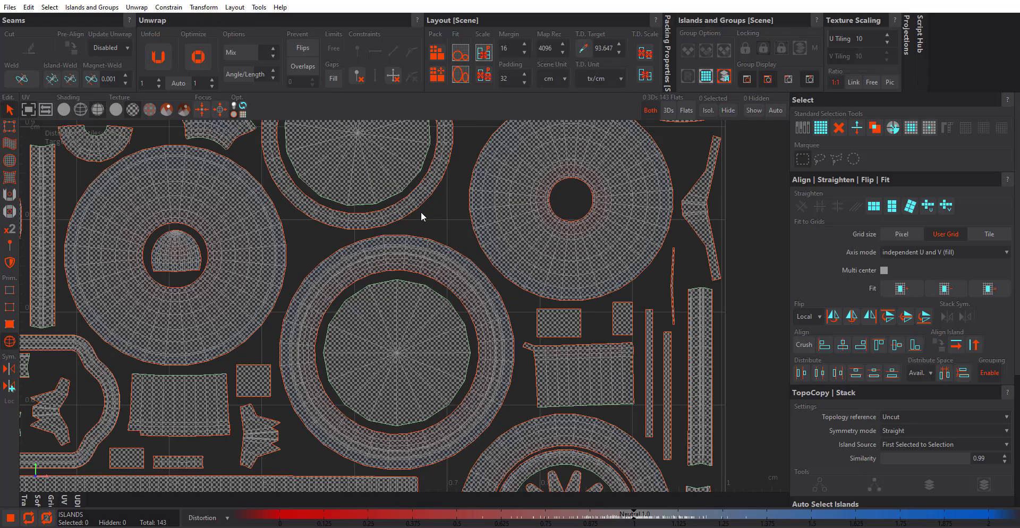
click(505, 319)
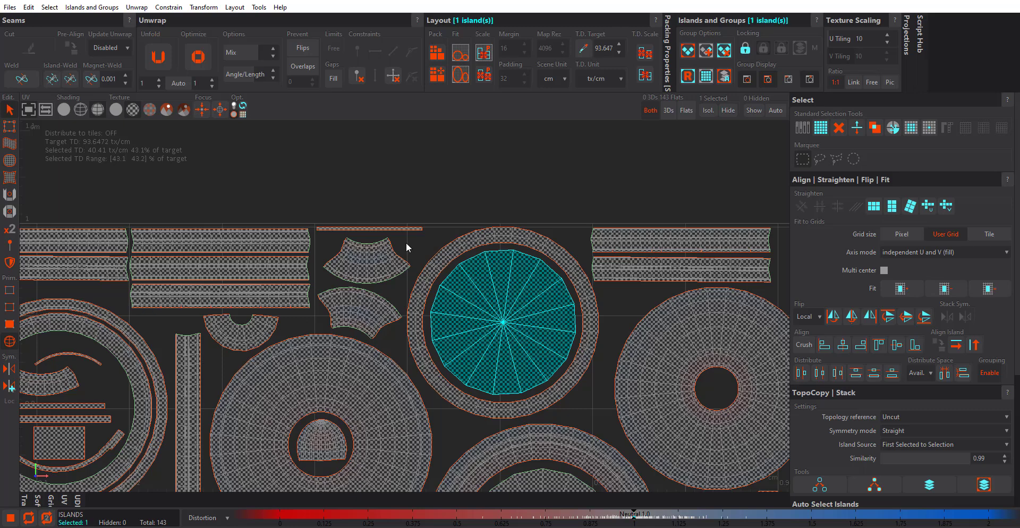
click(585, 47)
middle_drag(546, 317, 485, 287)
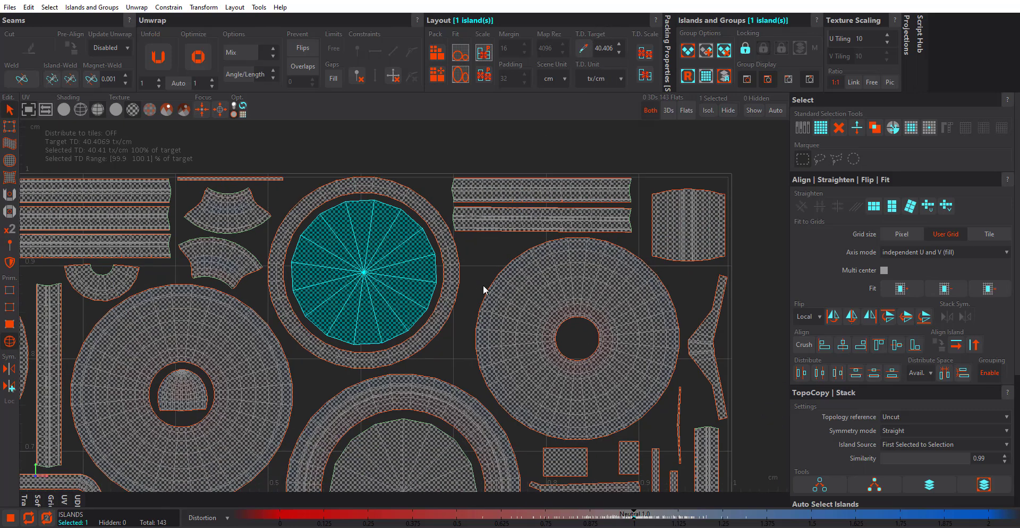
click(553, 287)
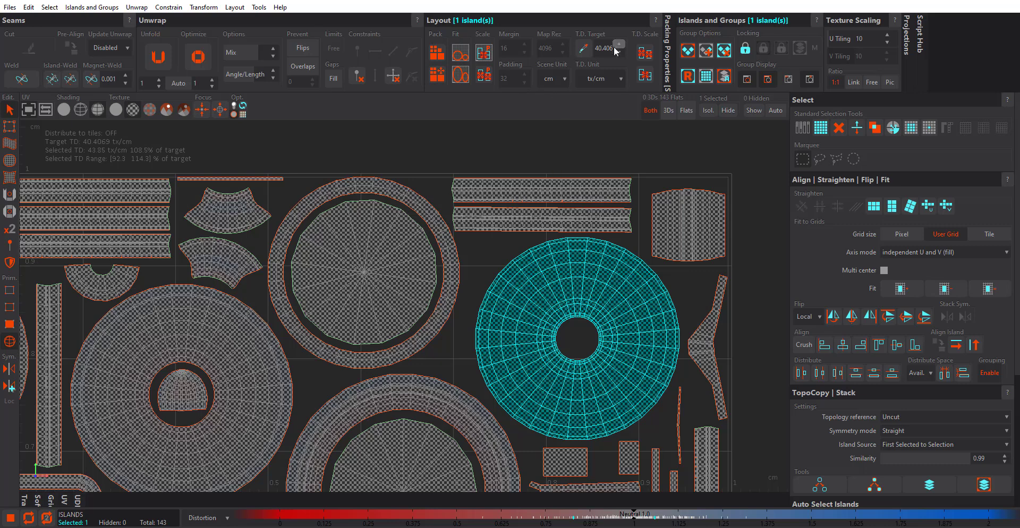
click(583, 52)
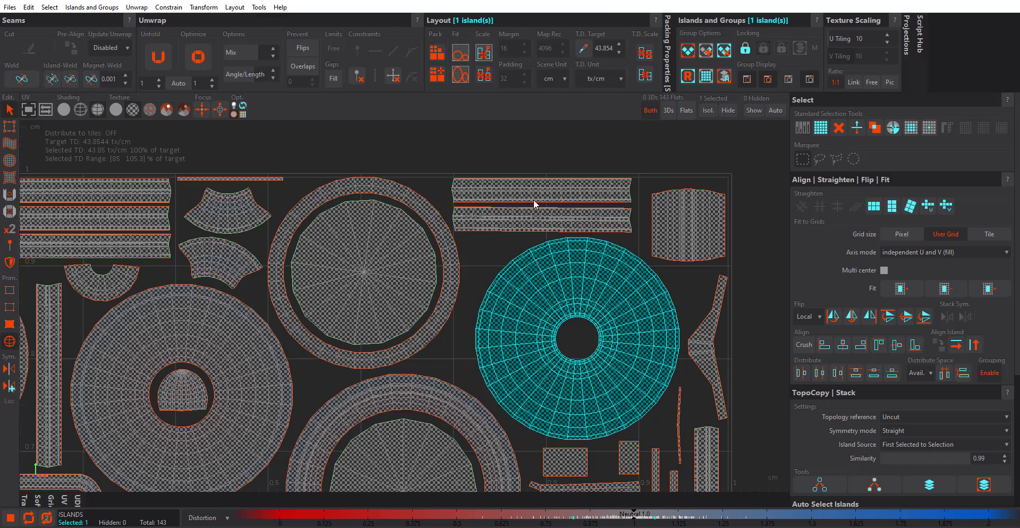
Select only the upper-right round island and scale it down proportionally to about 19.41 tx/cm.
scroll(533, 202, down, 4)
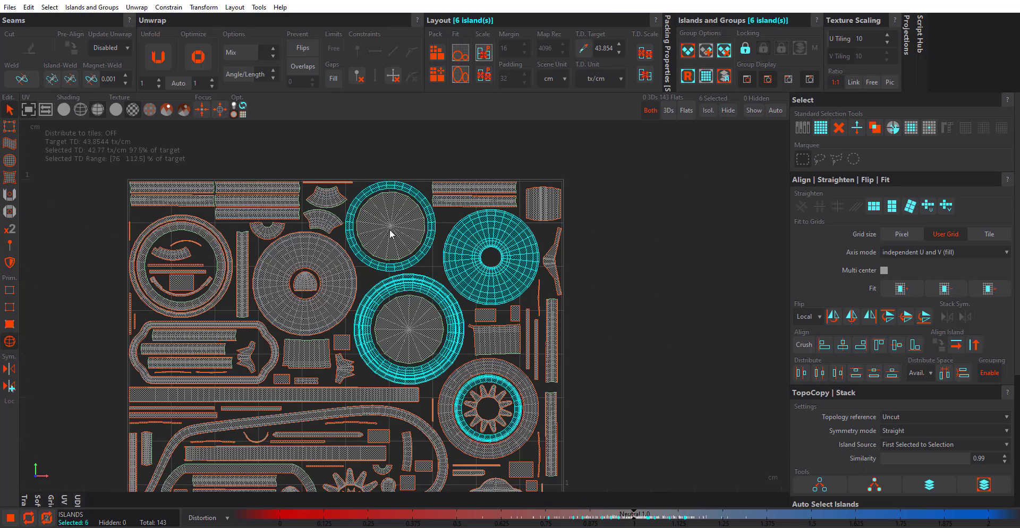
click(498, 144)
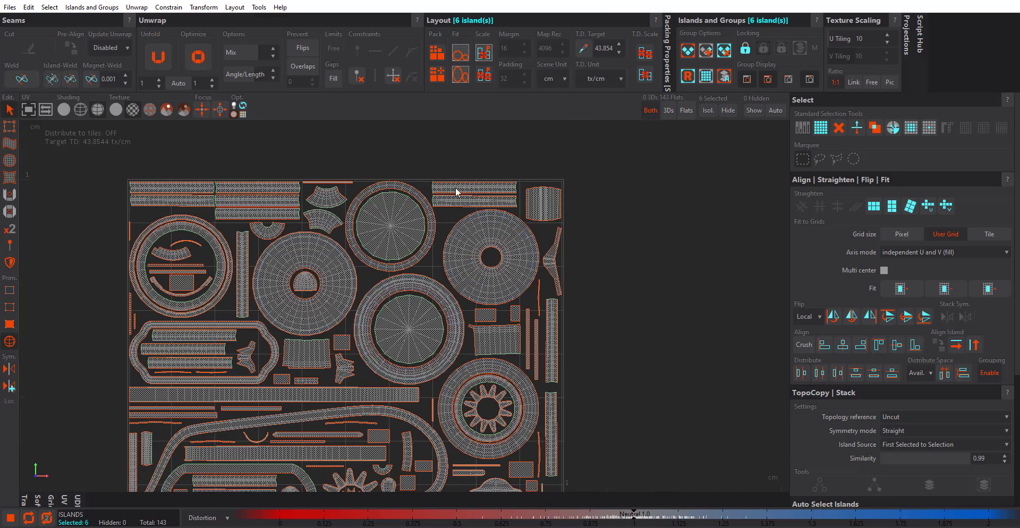
click(468, 233)
click(9, 126)
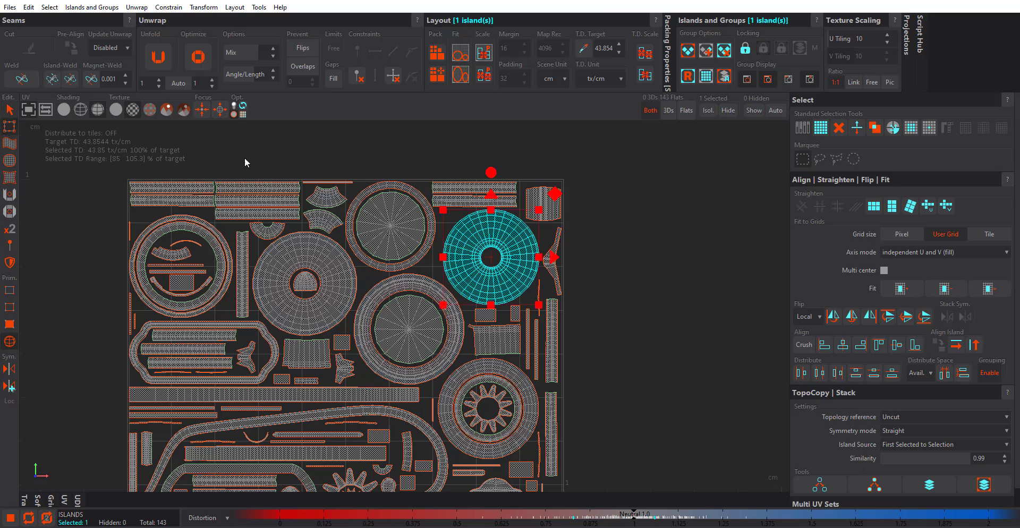
drag(538, 209, 470, 263)
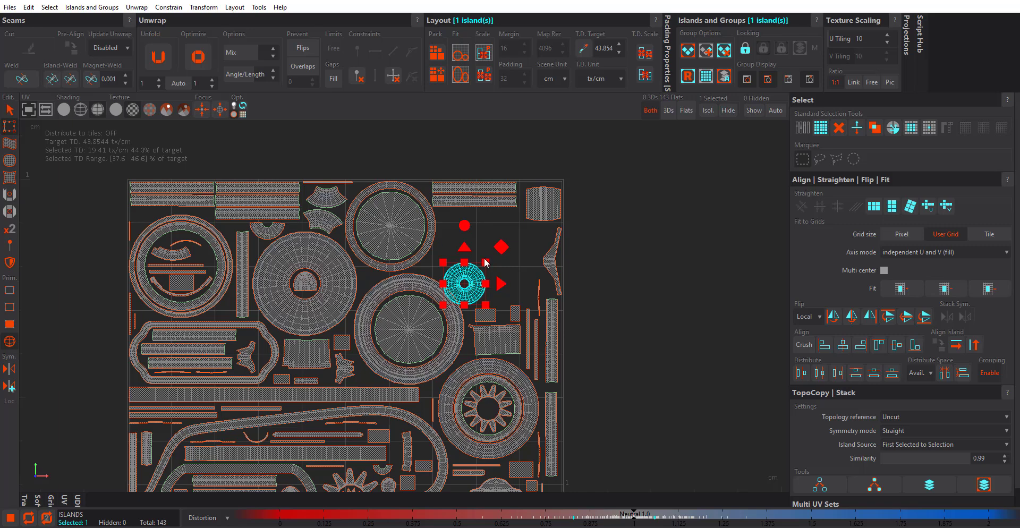
Move the shrunken round island toward the middle of its gap and pick its texel density as the target.
scroll(456, 277, up, 3)
drag(455, 276, 549, 199)
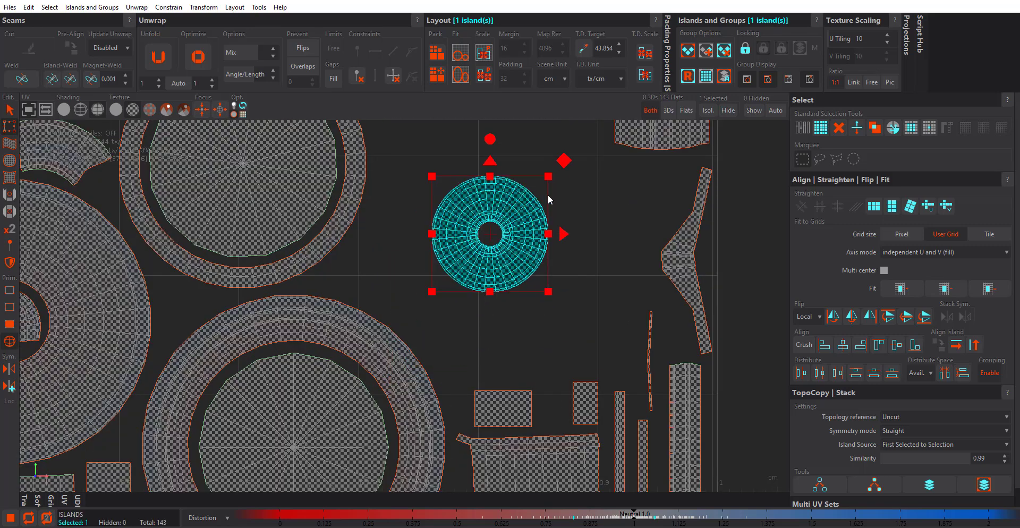
click(584, 50)
middle_drag(526, 221, 521, 267)
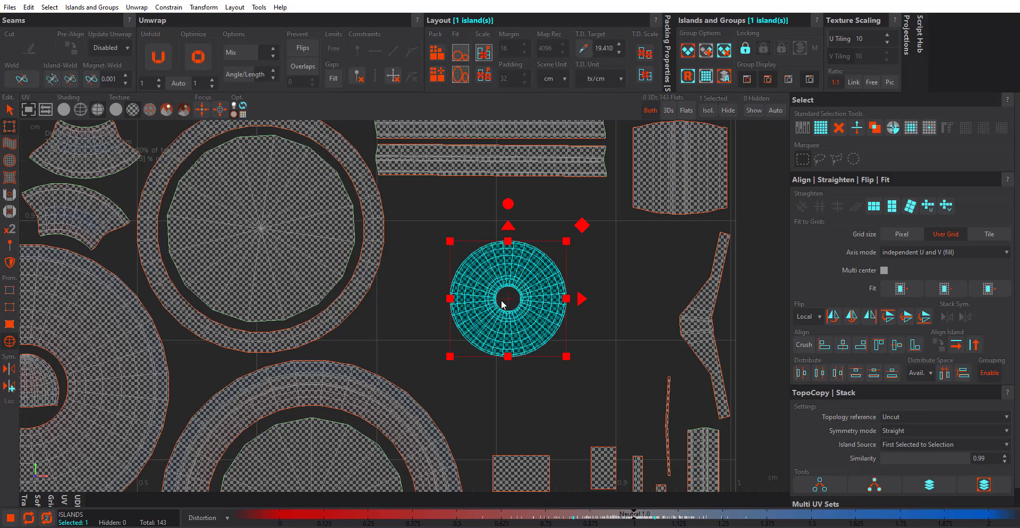
scroll(503, 302, down, 1)
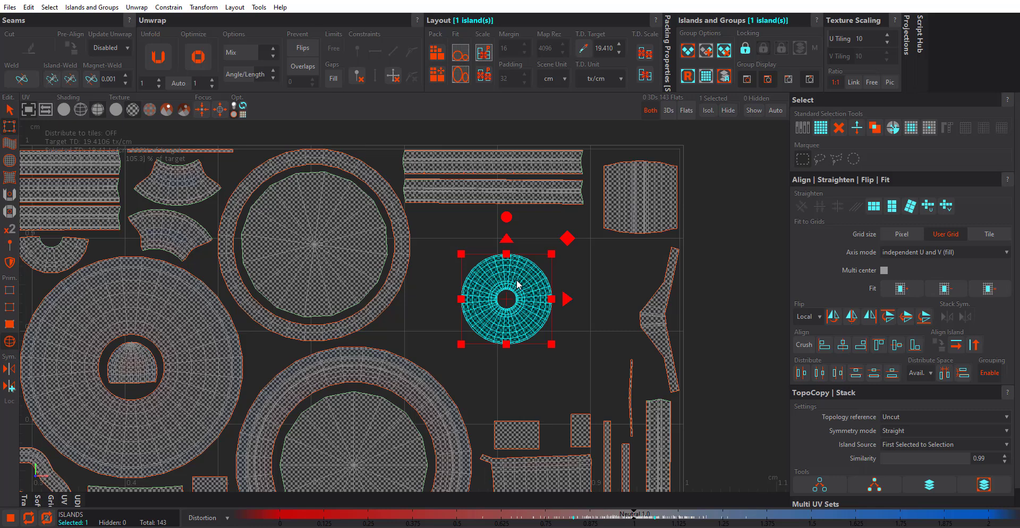
scroll(517, 285, up, 2)
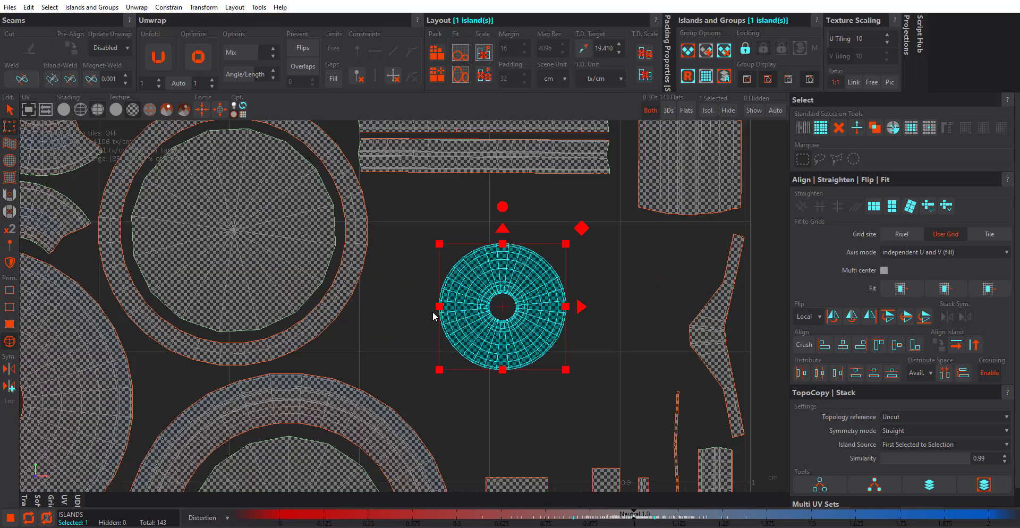
Set the target texel density to 50 tx/cm and apply it to the selected round island.
double_click(604, 48)
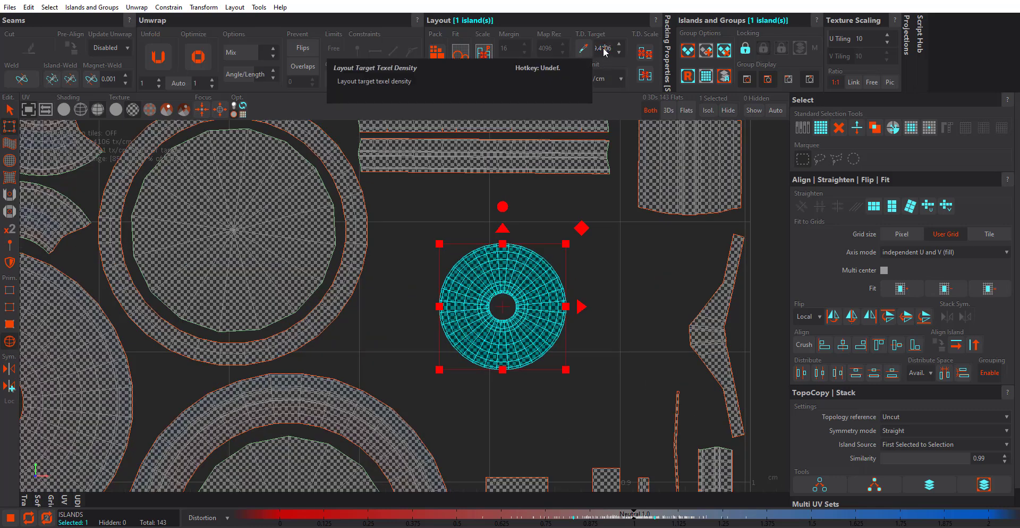
double_click(604, 52)
text(50)
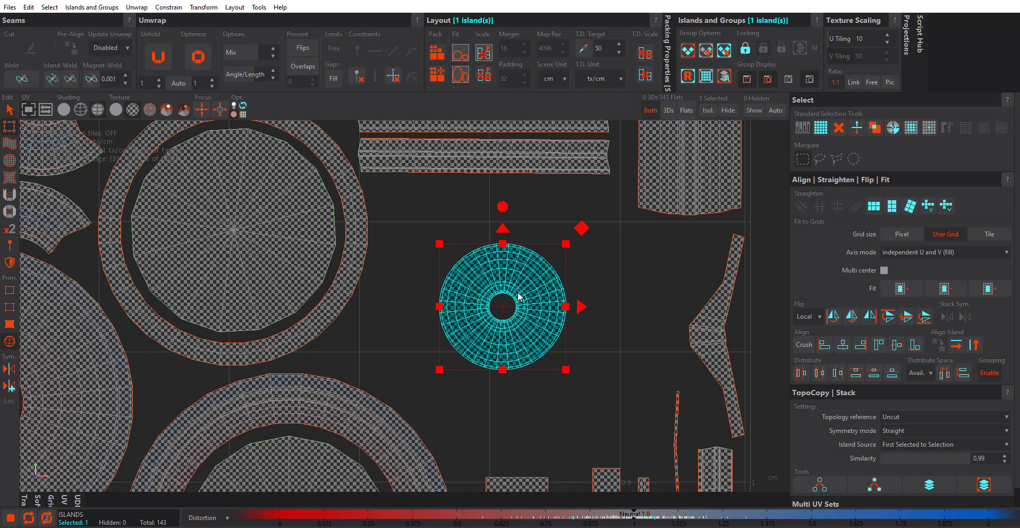
click(645, 54)
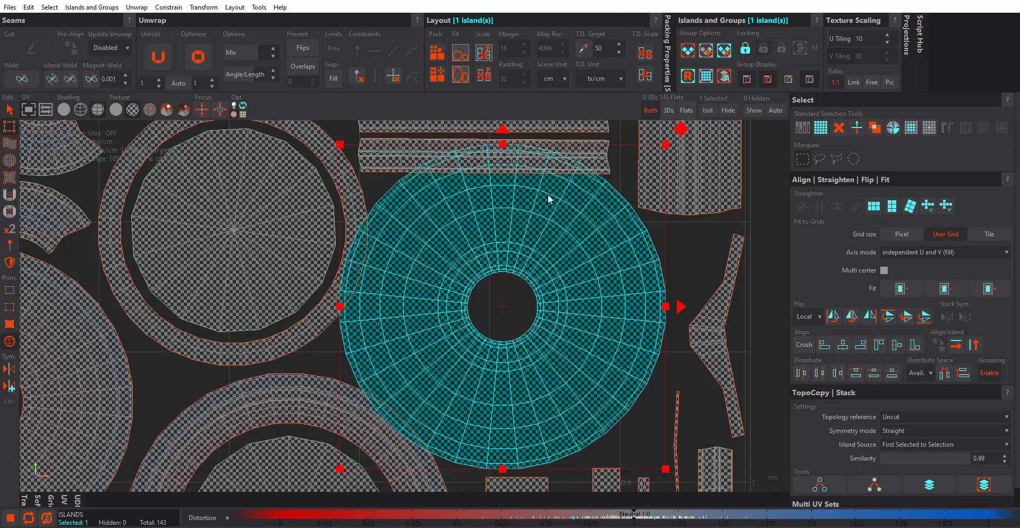
Add the neighbouring upper disc to the selection and apply the 50 tx/cm target density to both islands.
scroll(549, 199, down, 5)
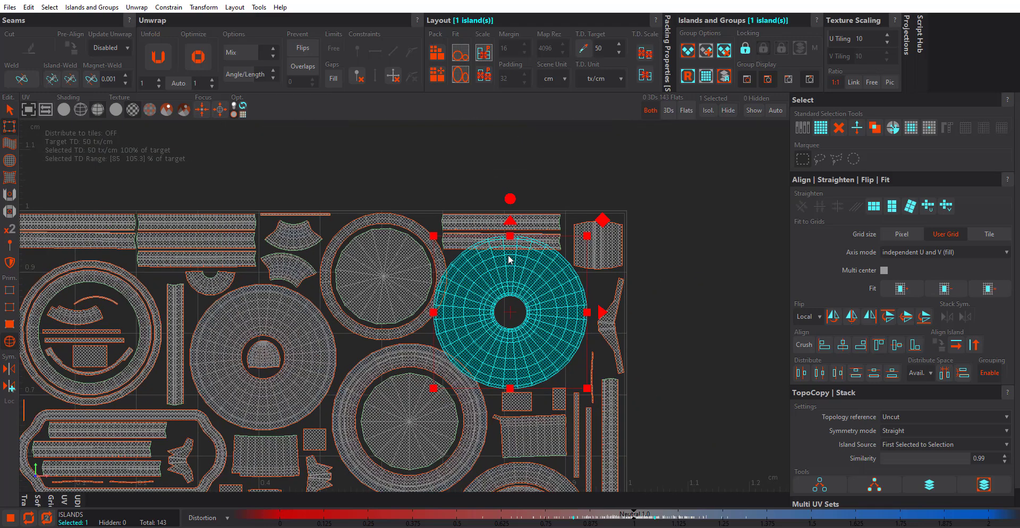
shift+click(392, 262)
click(643, 53)
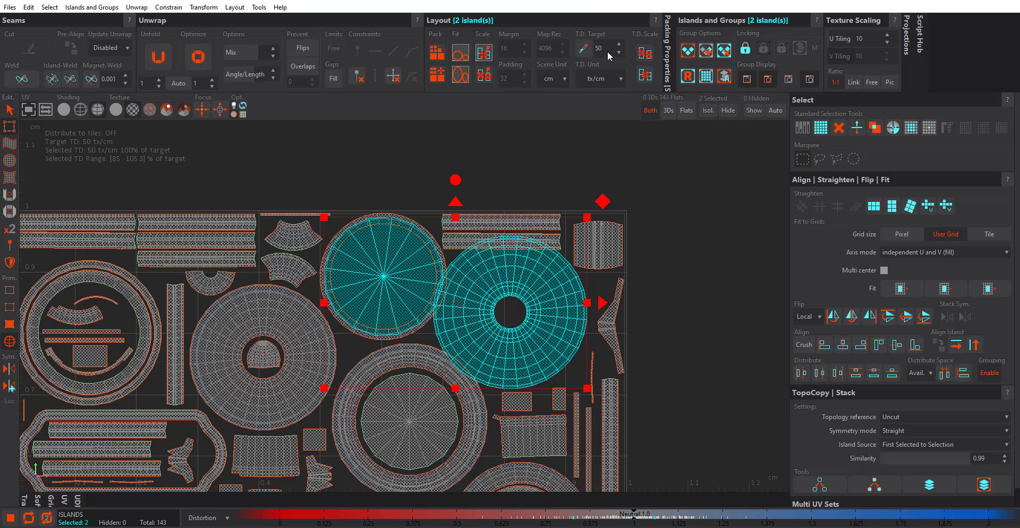
Change the texel density unit to tx/m and pick the target from the round island surrounding the small half-dome.
click(593, 84)
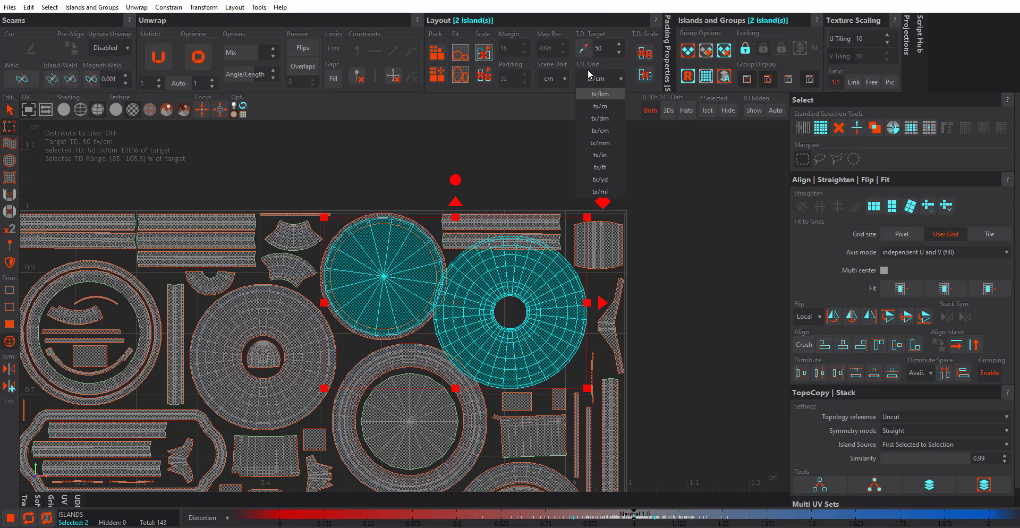
click(587, 94)
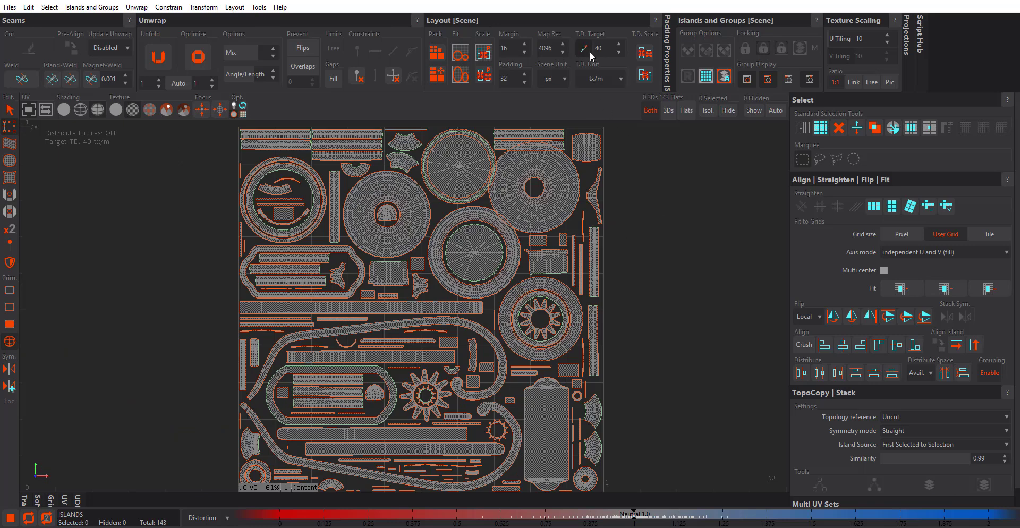
click(394, 234)
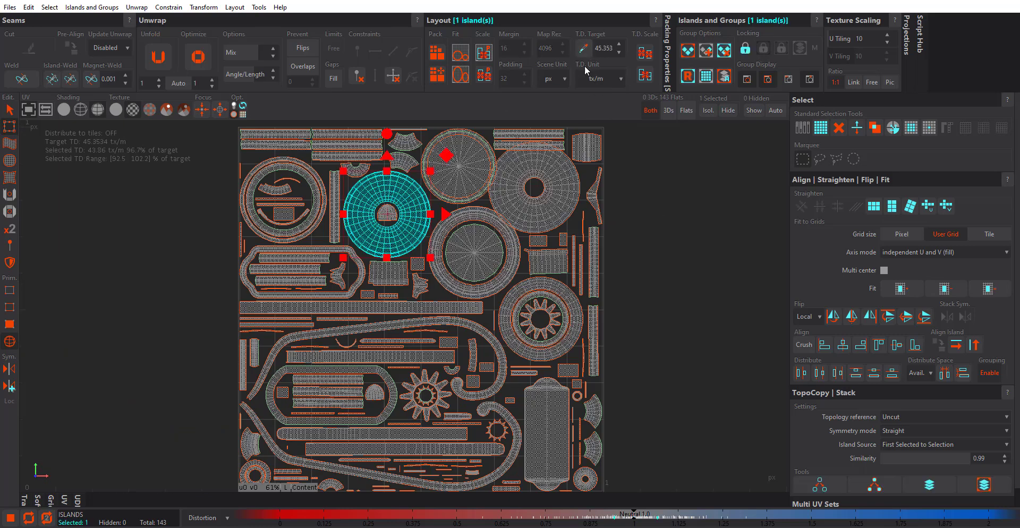
click(583, 48)
Set the target texel density to 20 tx/m.
click(608, 51)
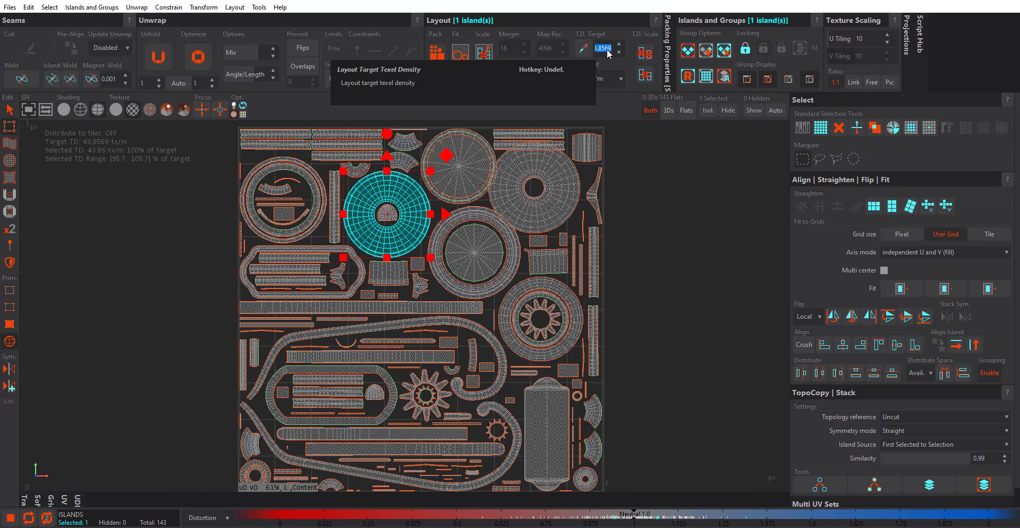
text(20)
key(Return)
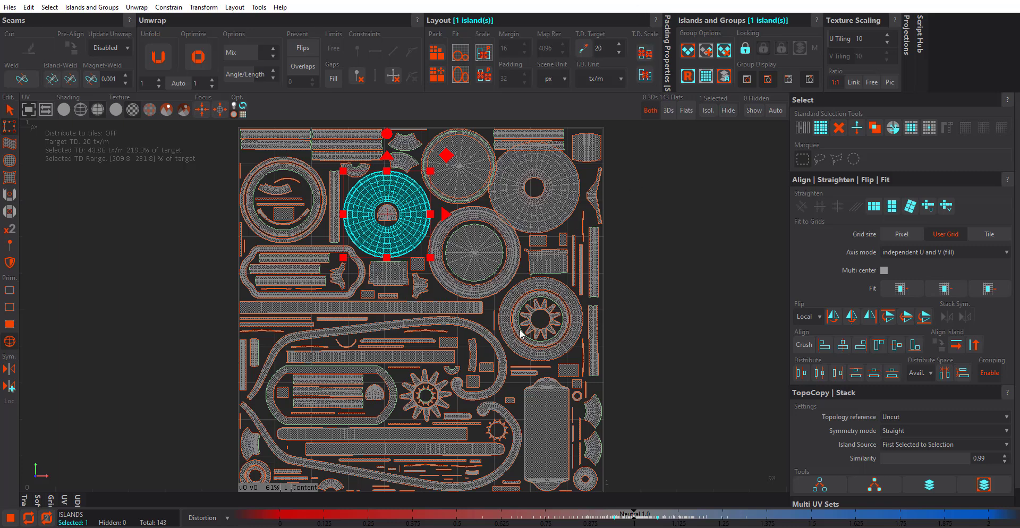
Apply the target density to the small rectangle near the tile's right edge and the claw-shaped island, and undo the scaling.
click(575, 372)
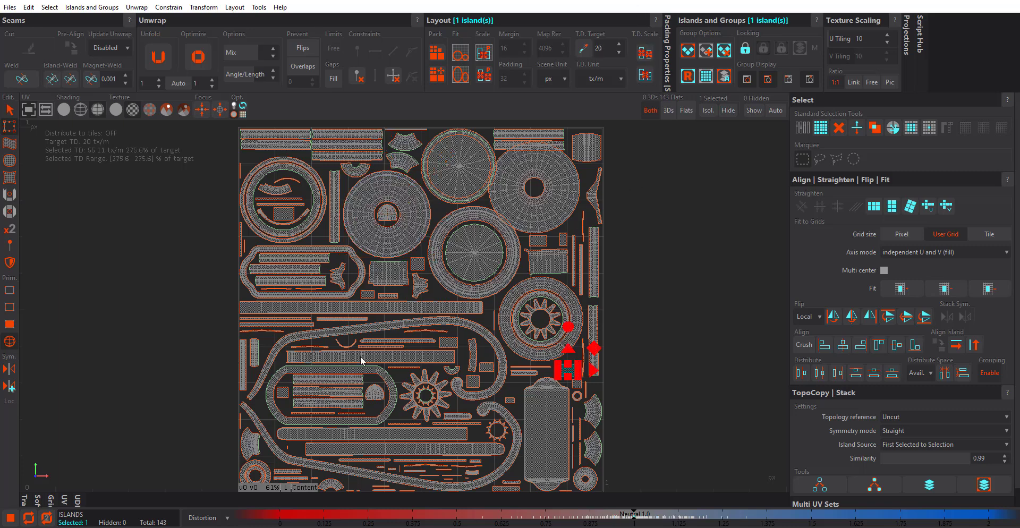
shift+click(343, 288)
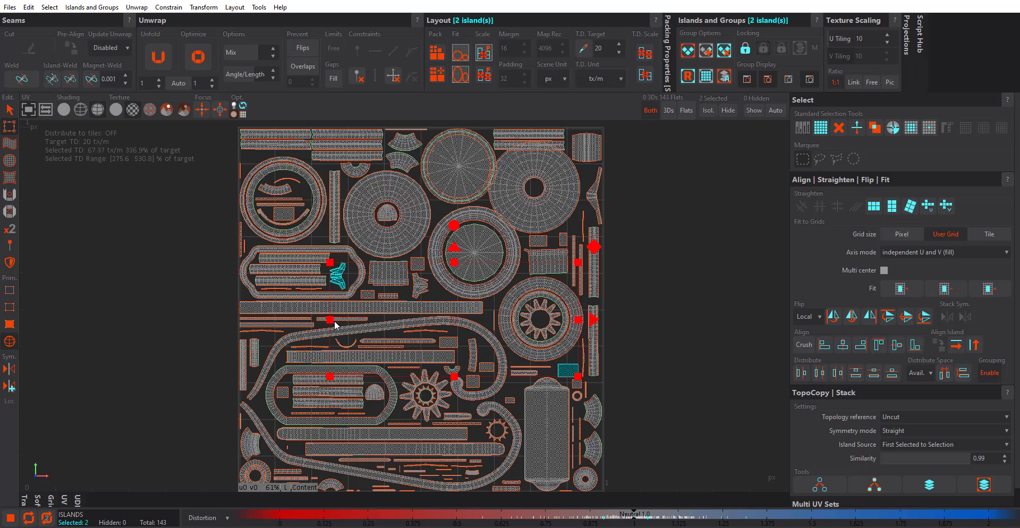
click(646, 54)
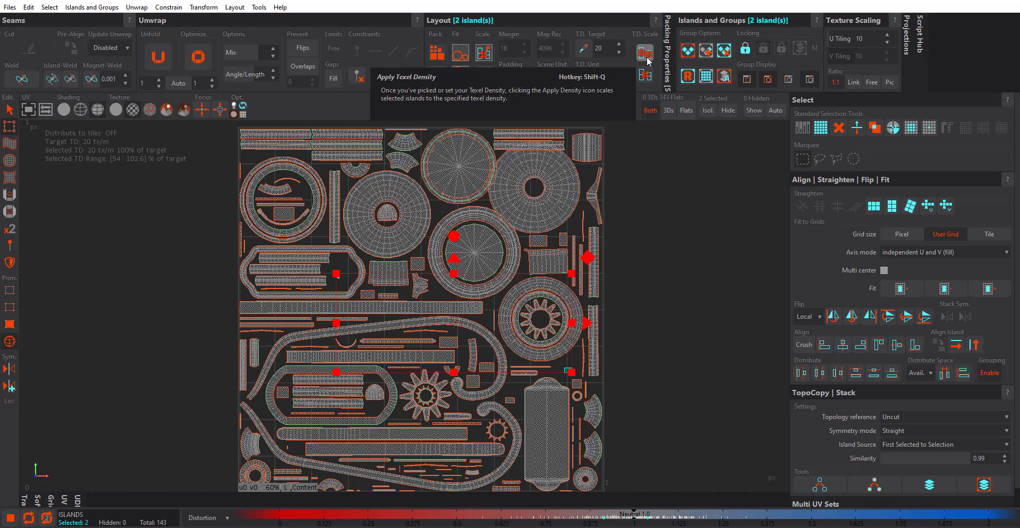
key(ctrl+z)
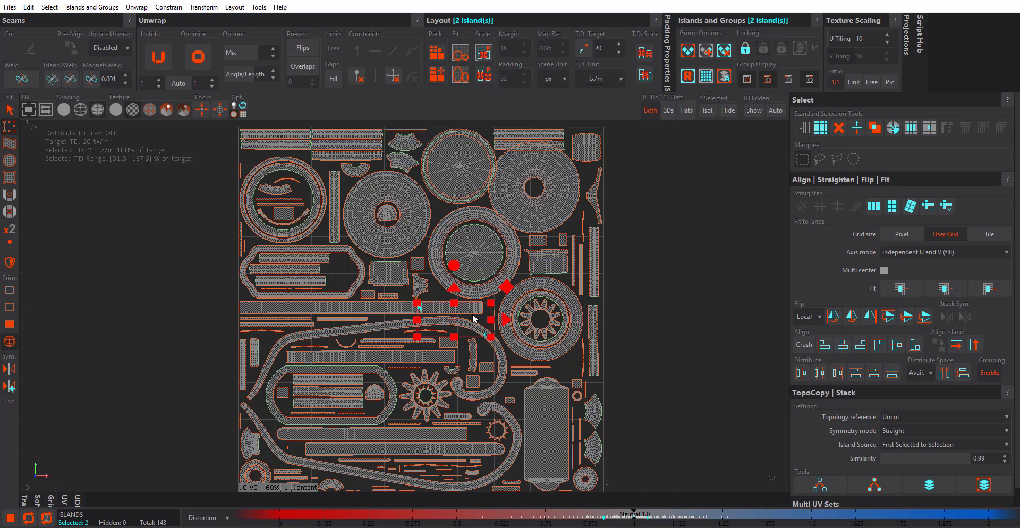
Clear the island selection, switch to 3ds Max and examine the square plane in the perspective view.
click(127, 218)
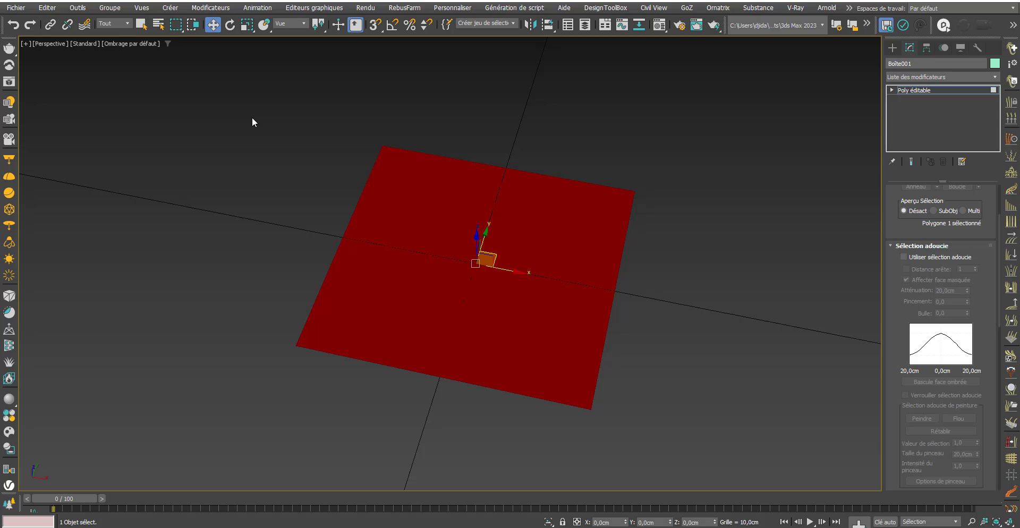
middle_drag(356, 205, 347, 218)
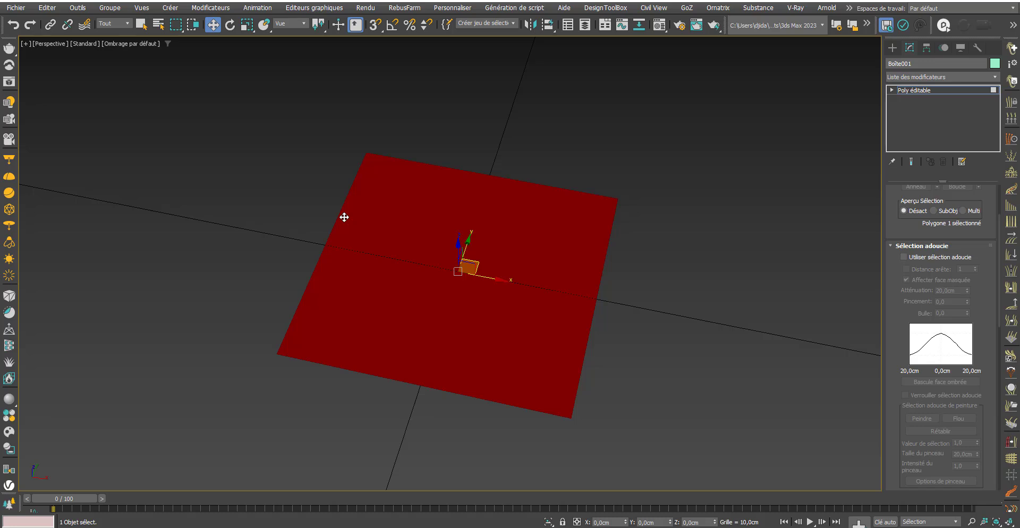
middle_drag(346, 216, 367, 214)
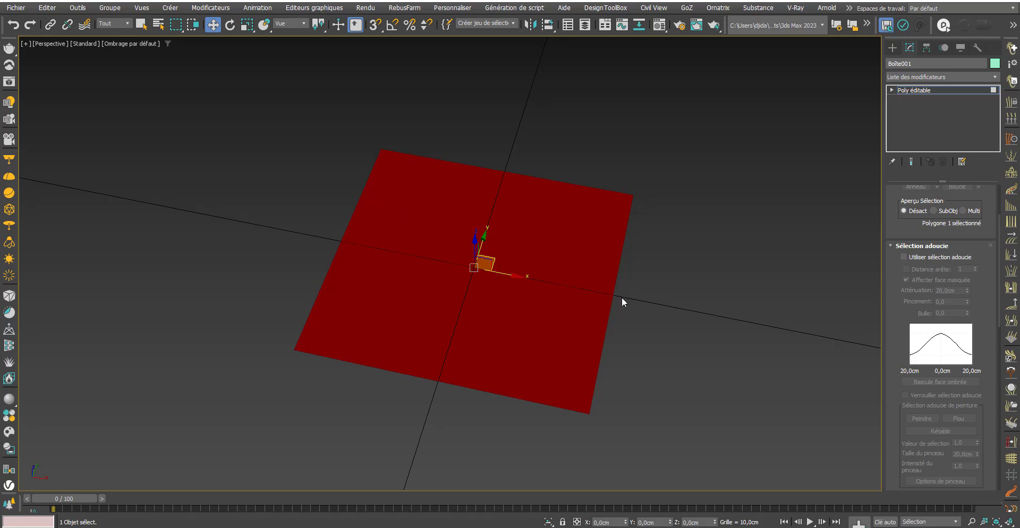
middle_drag(494, 256, 475, 253)
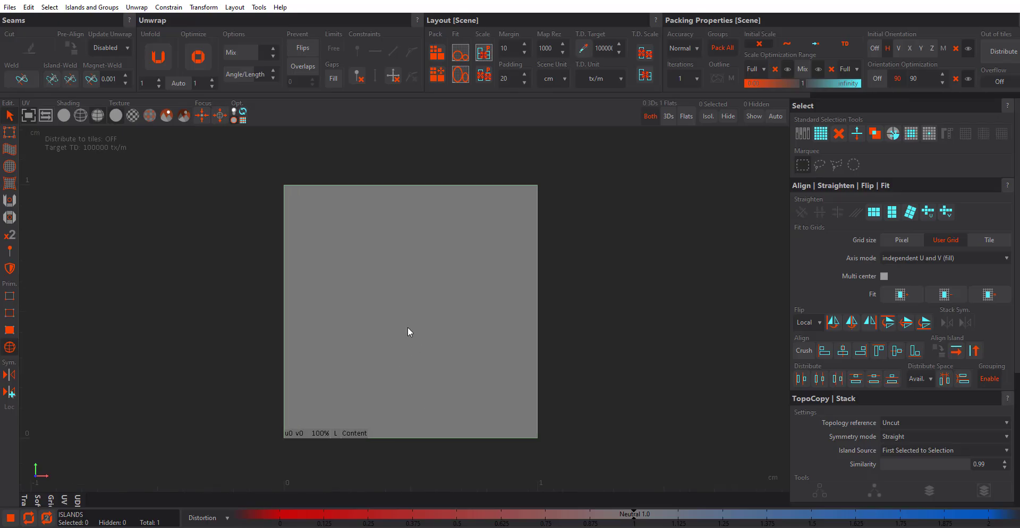
Set the packing margin and padding to 0 and repack the square island so it fills the tile.
click(440, 56)
scroll(243, 197, up, 3)
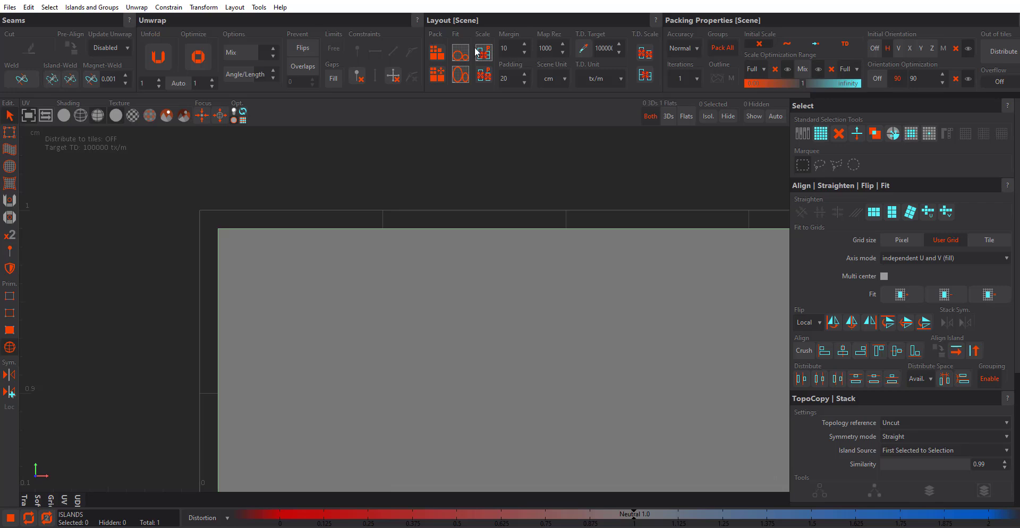
double_click(510, 49)
text(00)
click(435, 53)
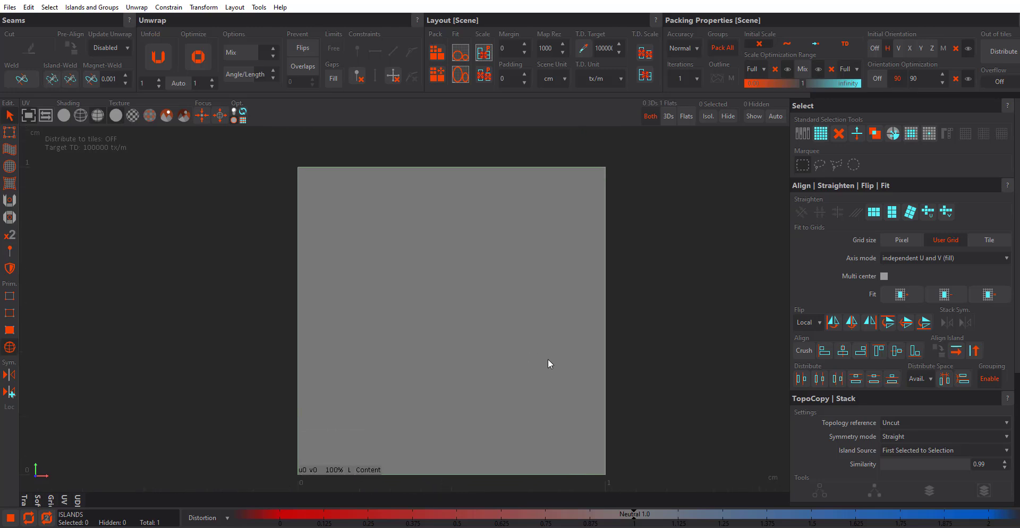
Change the texel density unit to tx/cm and select the square island to check its density against the target.
click(593, 77)
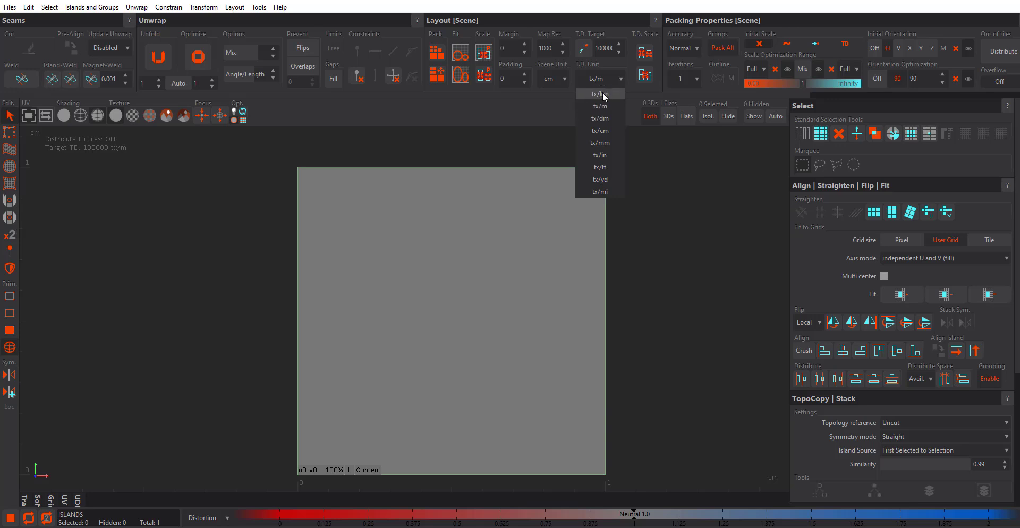
click(606, 130)
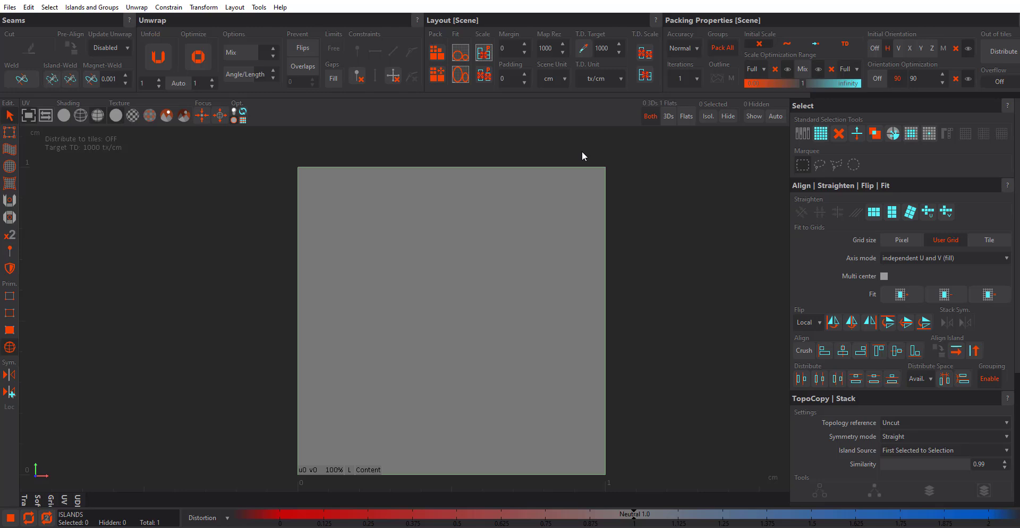
middle_drag(477, 231, 489, 233)
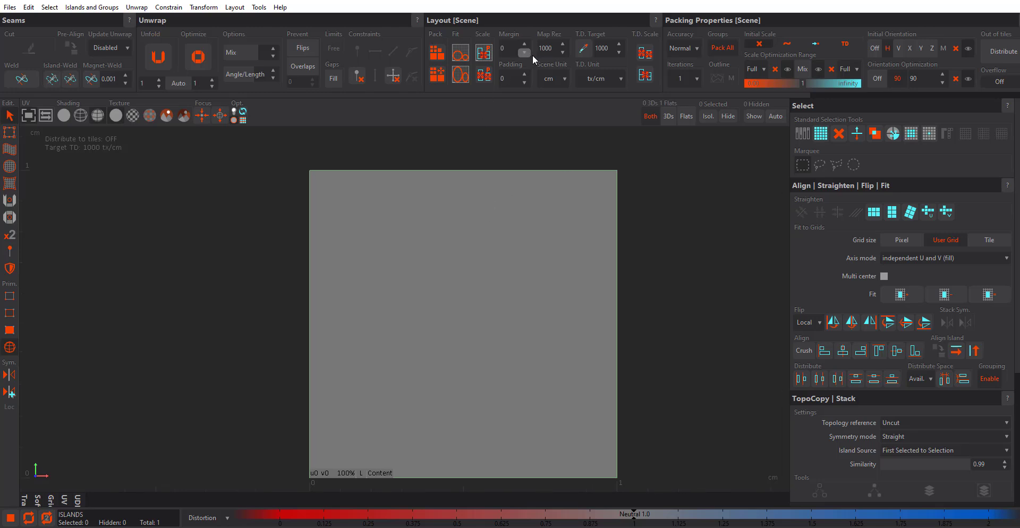
click(548, 51)
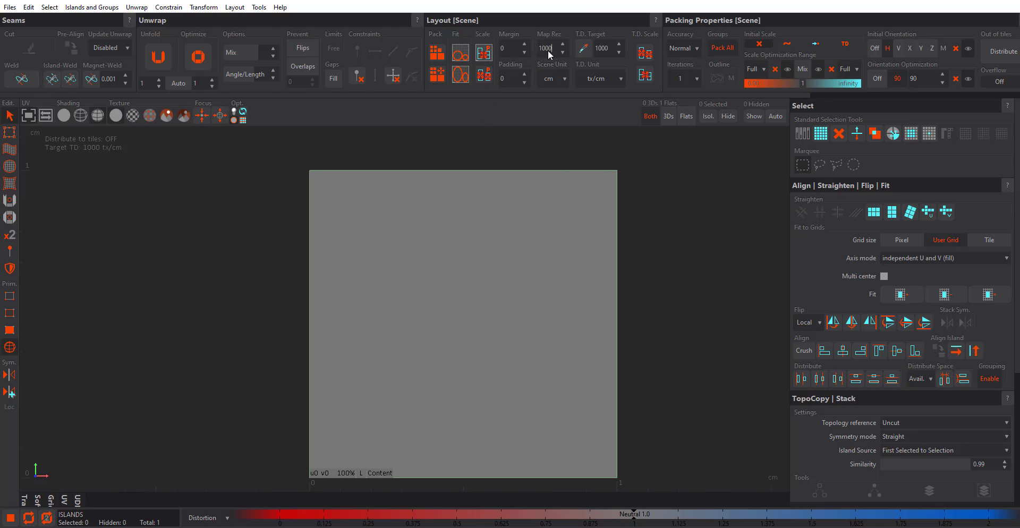
click(511, 239)
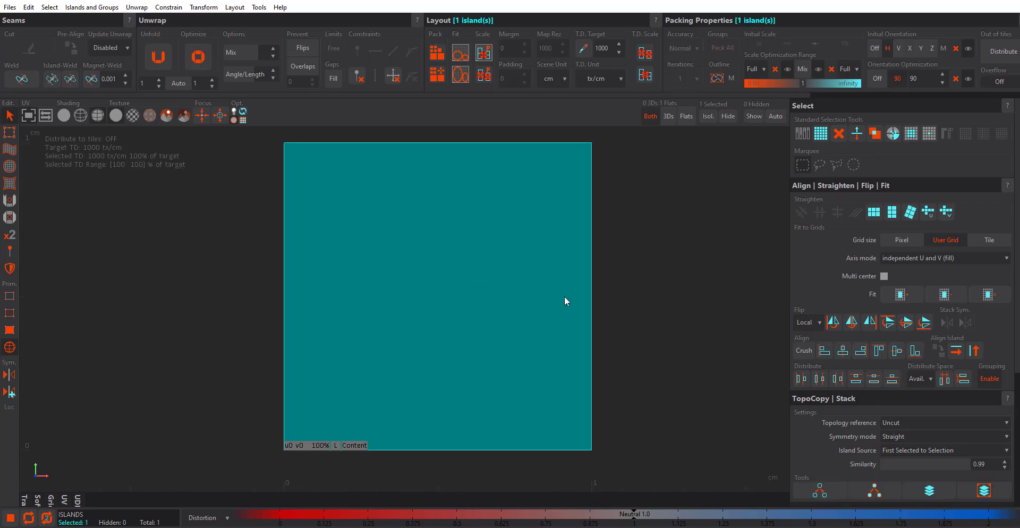
Deselect the square island and select it again to review its texel density.
click(662, 276)
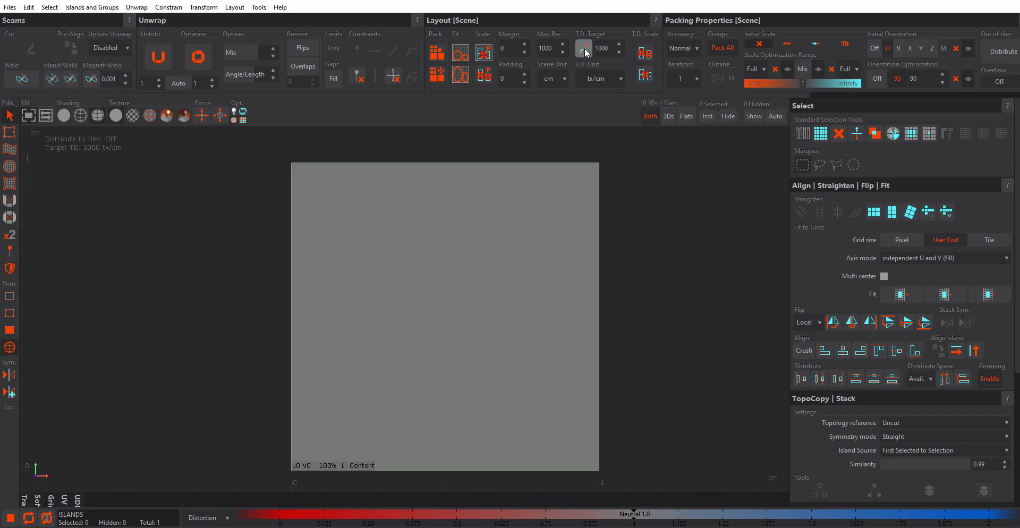
click(517, 174)
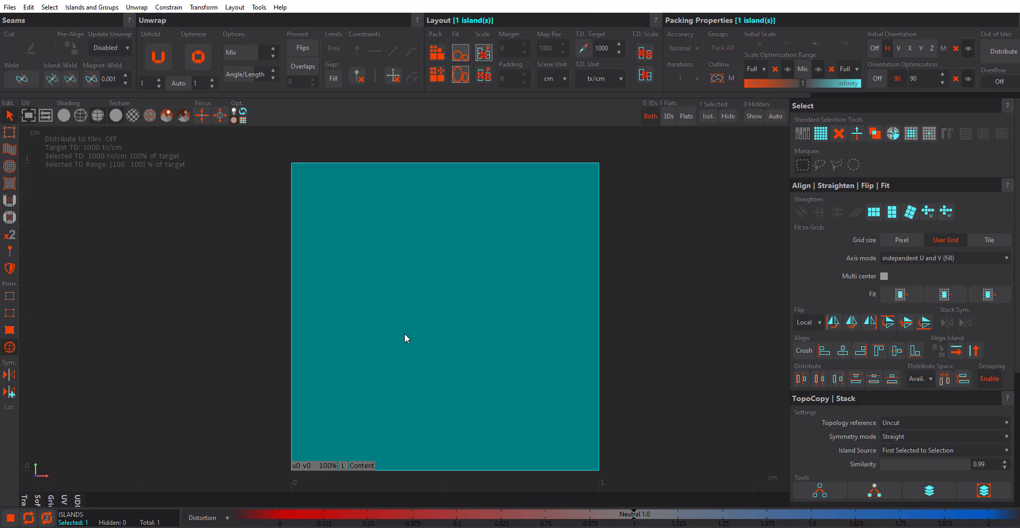
scroll(419, 301, down, 4)
scroll(409, 299, up, 3)
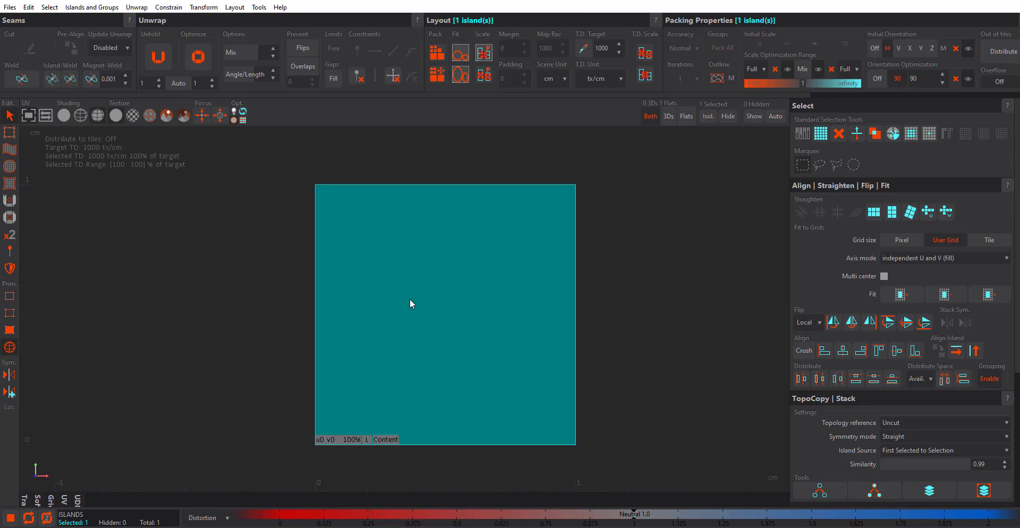